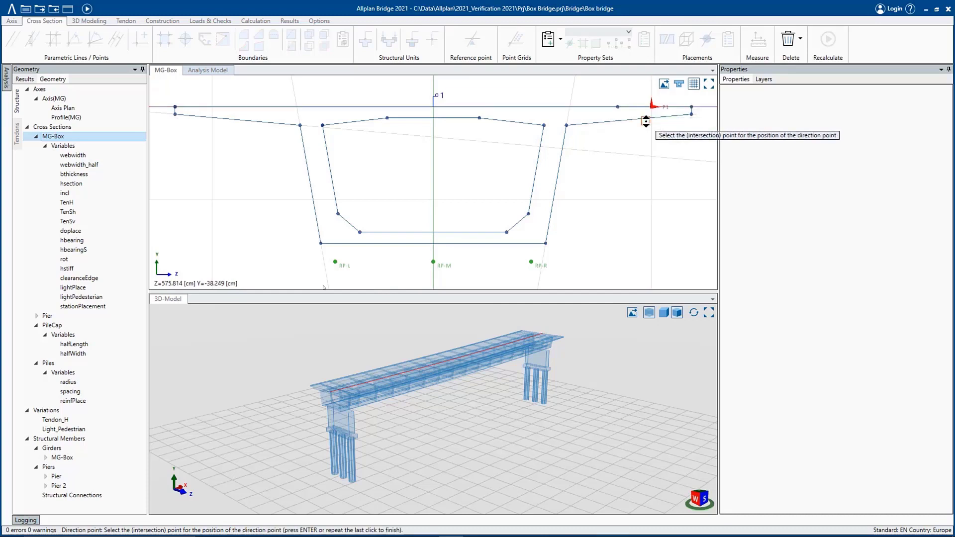
# - Finish Placement 1 with only its origin point, assign it the StreetLight PythonPart and set its application to 1
pyautogui.click(646, 121)
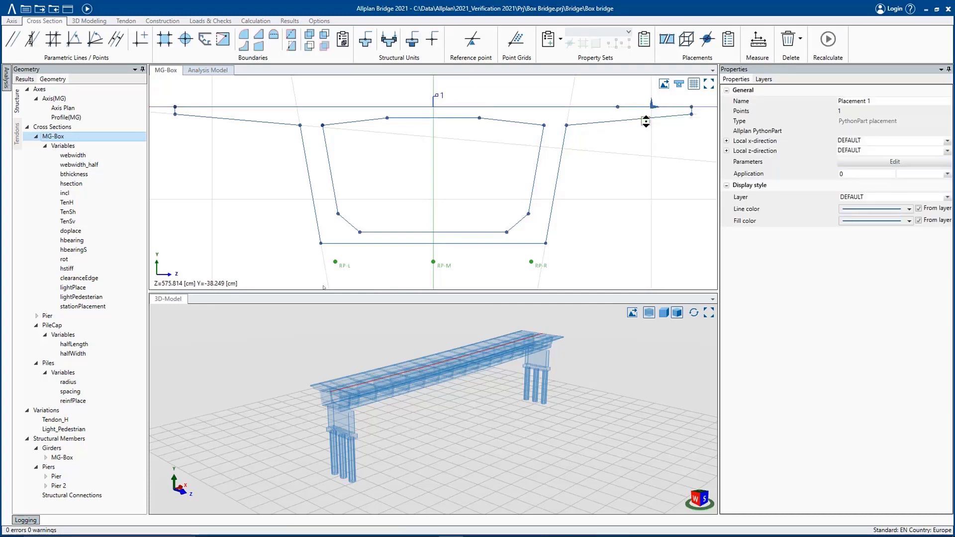
pyautogui.click(841, 163)
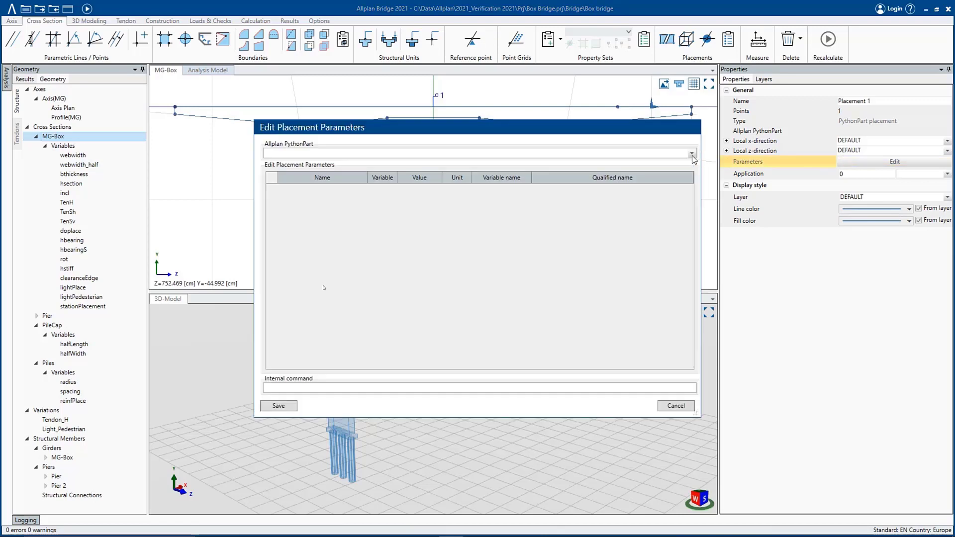
pyautogui.click(691, 154)
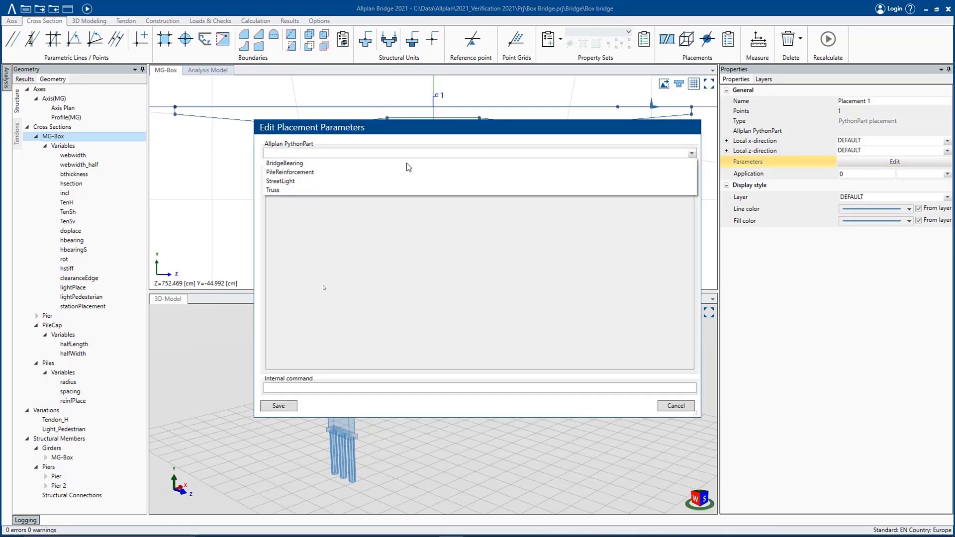
pyautogui.click(344, 180)
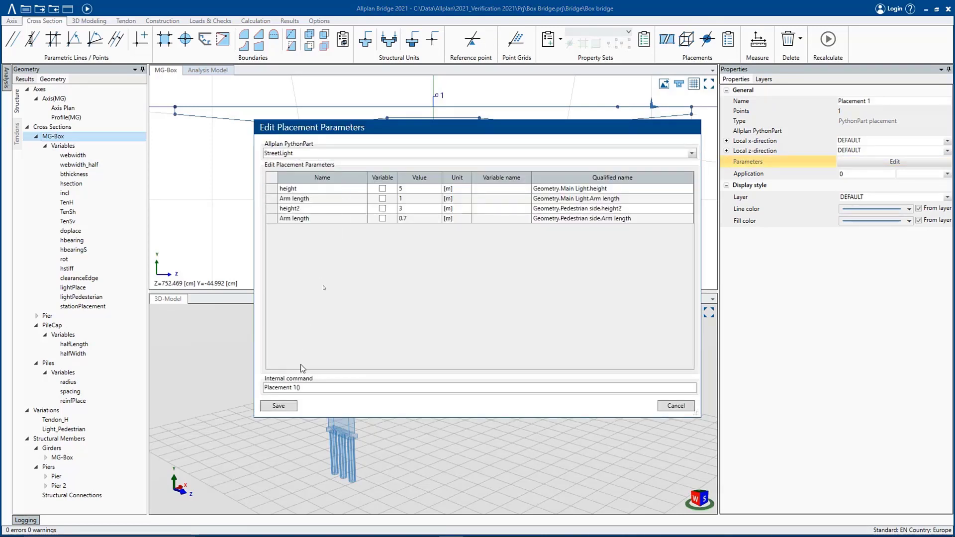
pyautogui.click(279, 406)
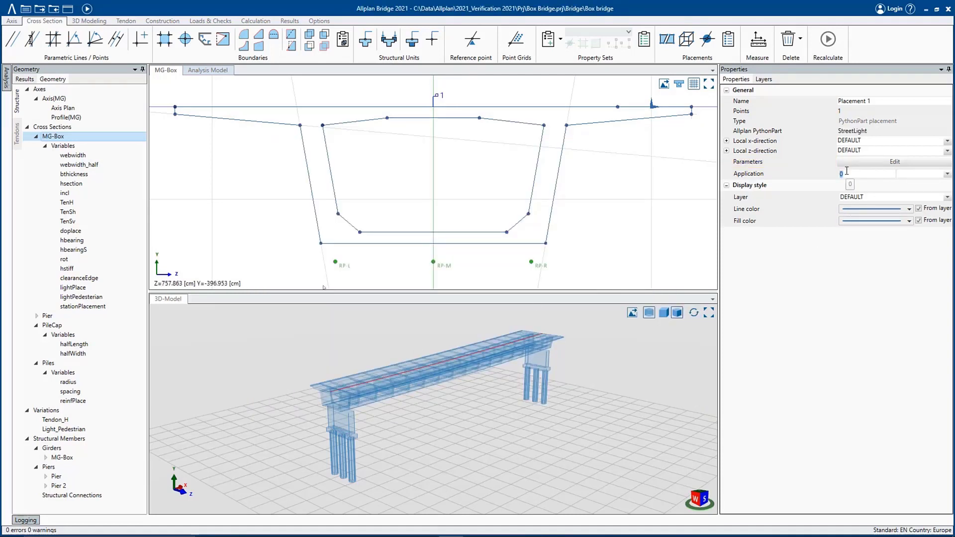
pyautogui.press('Tab')
# - Transfer the bridge model to Allplan, inspect the street lights along the deck edge and return to Allplan Bridge
pyautogui.click(90, 11)
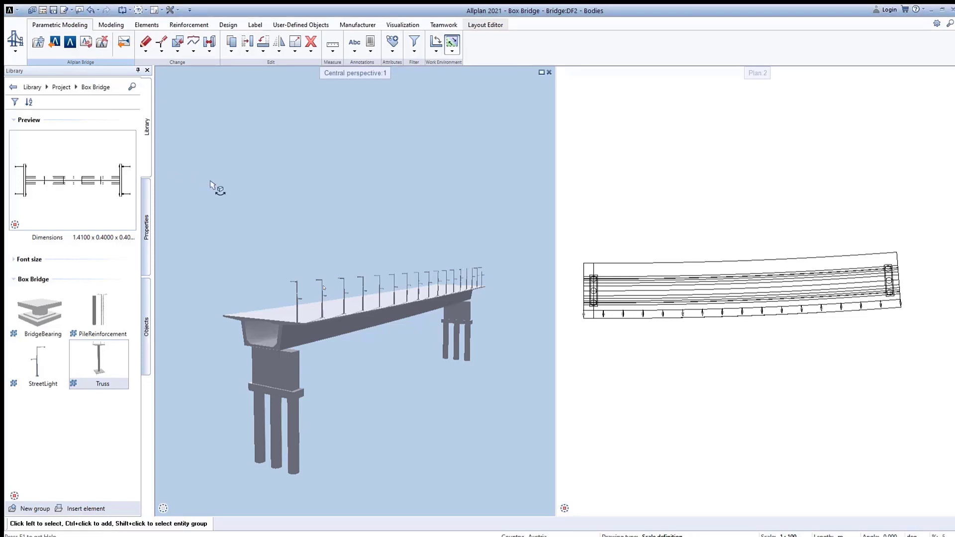
pyautogui.scroll(2, 385, 286)
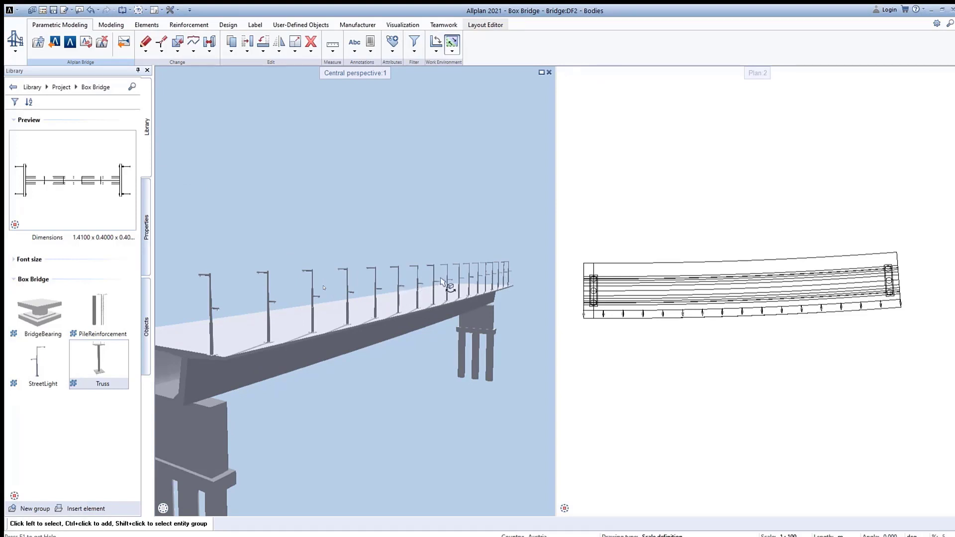
pyautogui.hotkey('alt', 'Tab')
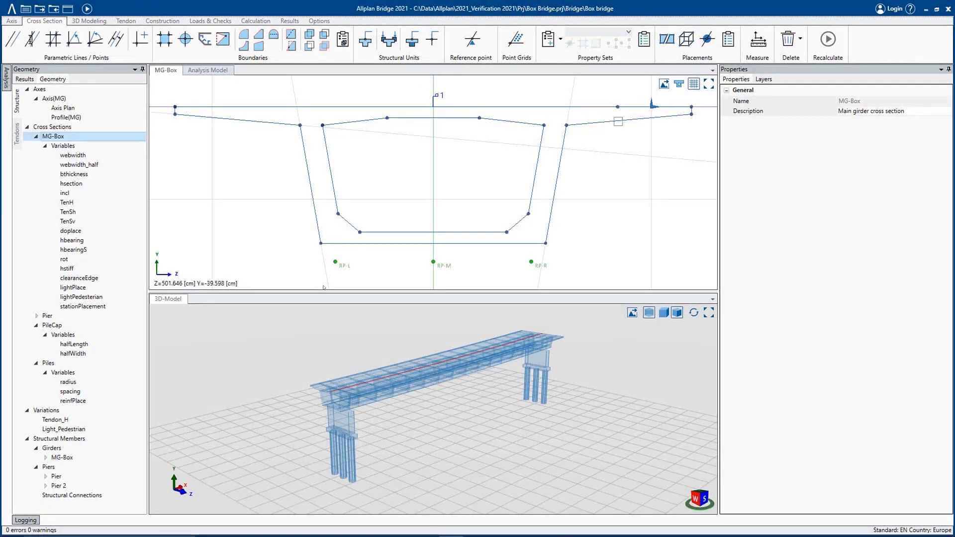
# - Make the height2 parameter of the StreetLight placement variable, link it to lightPedesterian and save the parameters
pyautogui.click(652, 106)
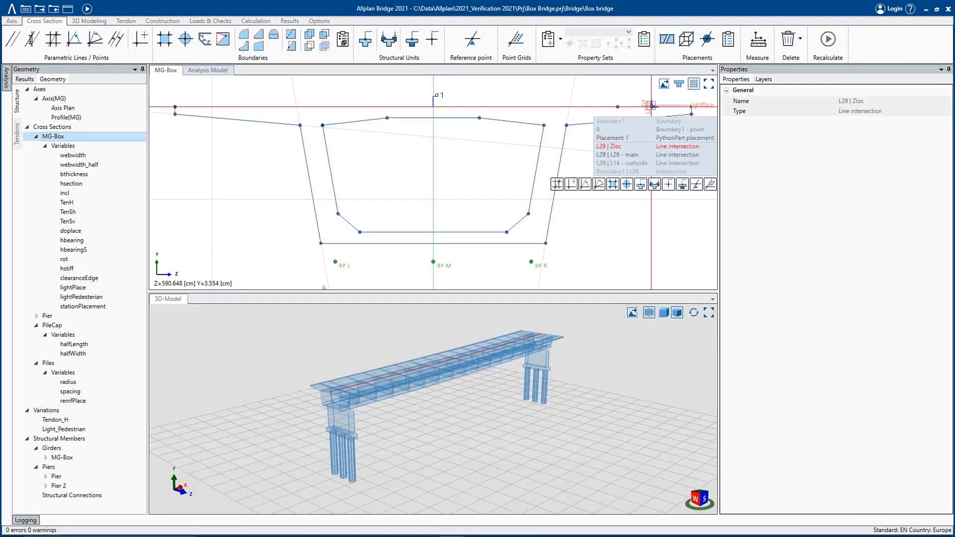
pyautogui.click(656, 138)
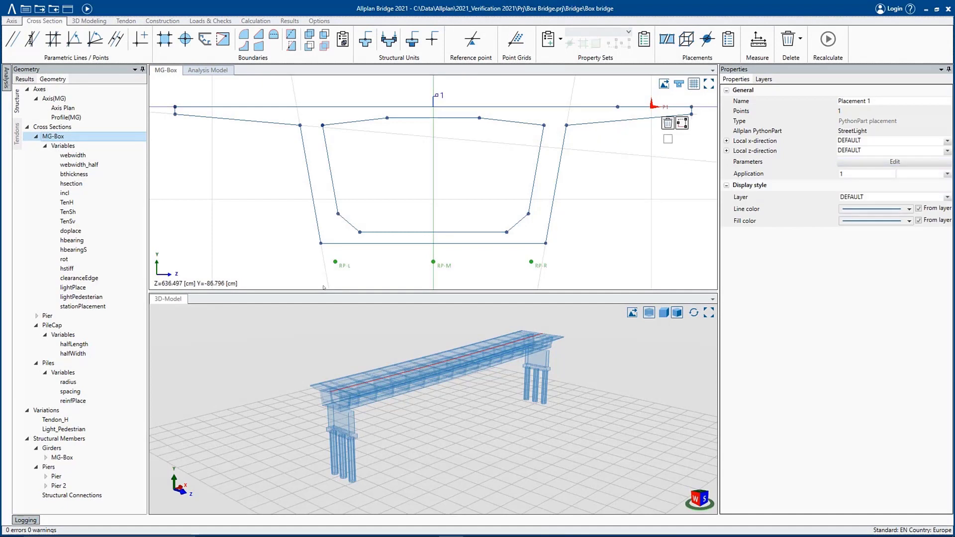
pyautogui.click(863, 162)
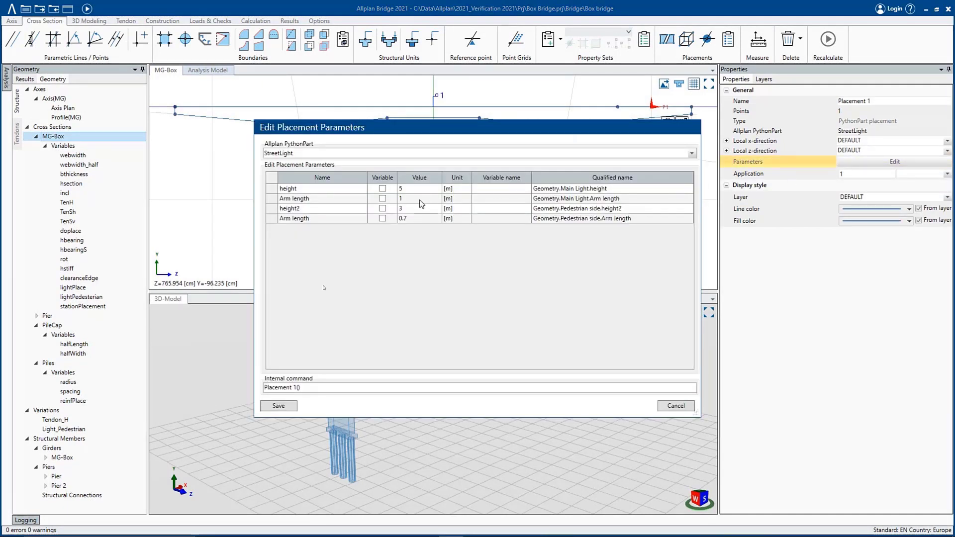
pyautogui.click(383, 208)
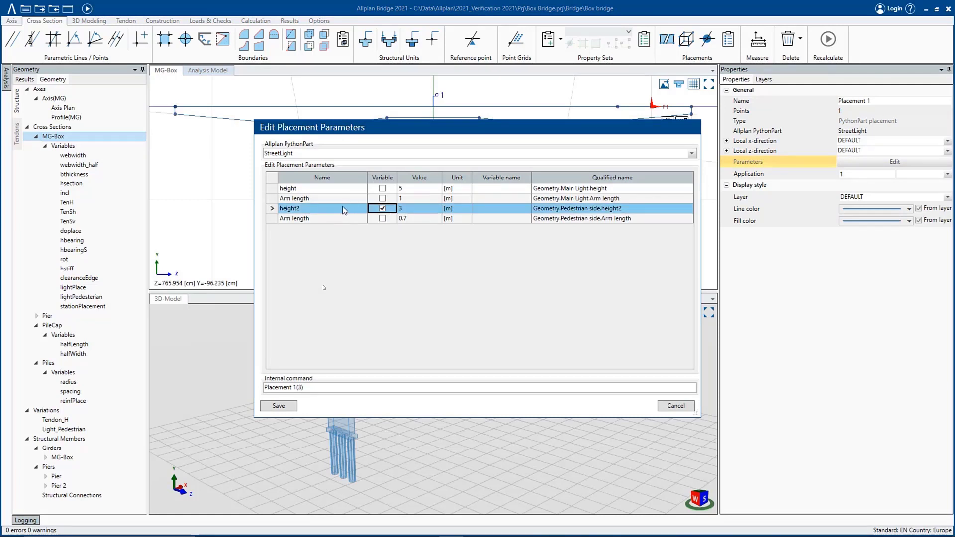
pyautogui.click(503, 208)
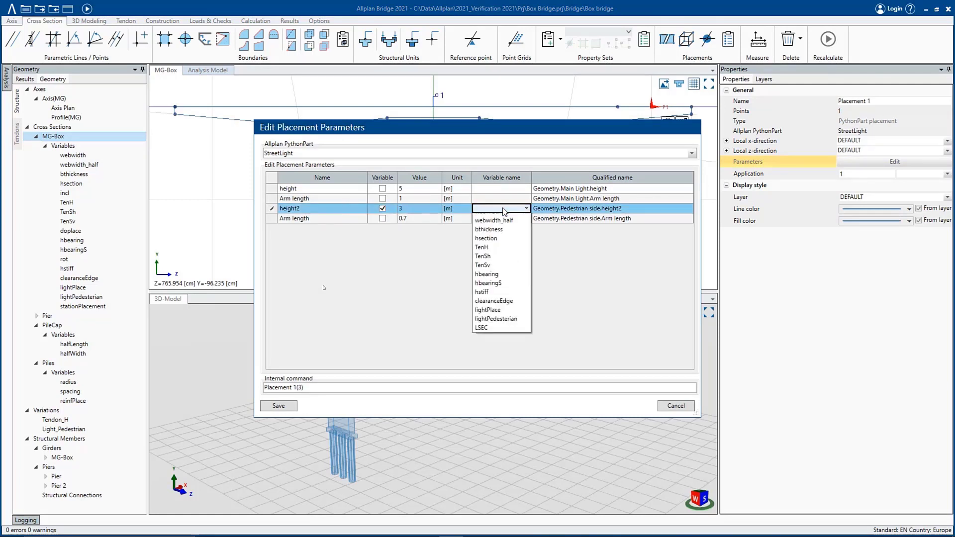
pyautogui.click(499, 335)
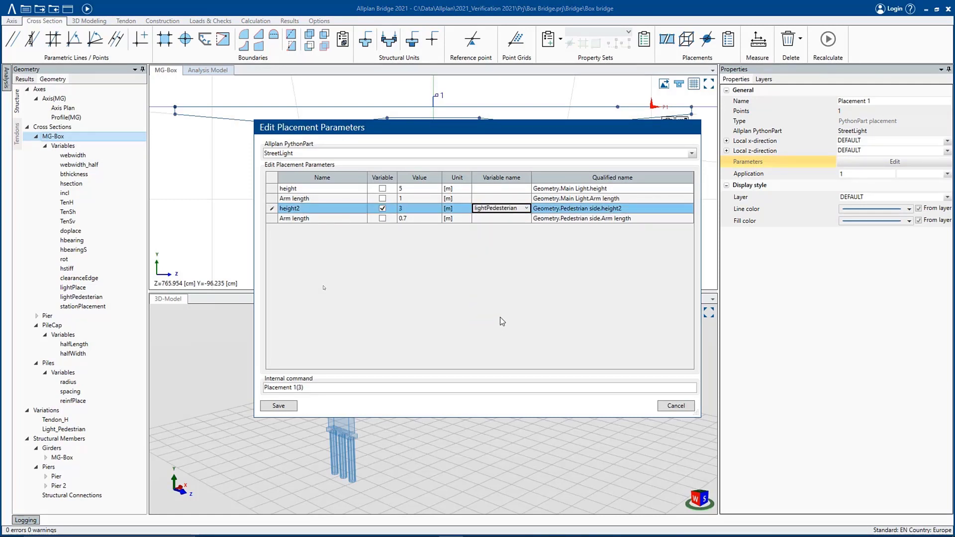
pyautogui.click(293, 411)
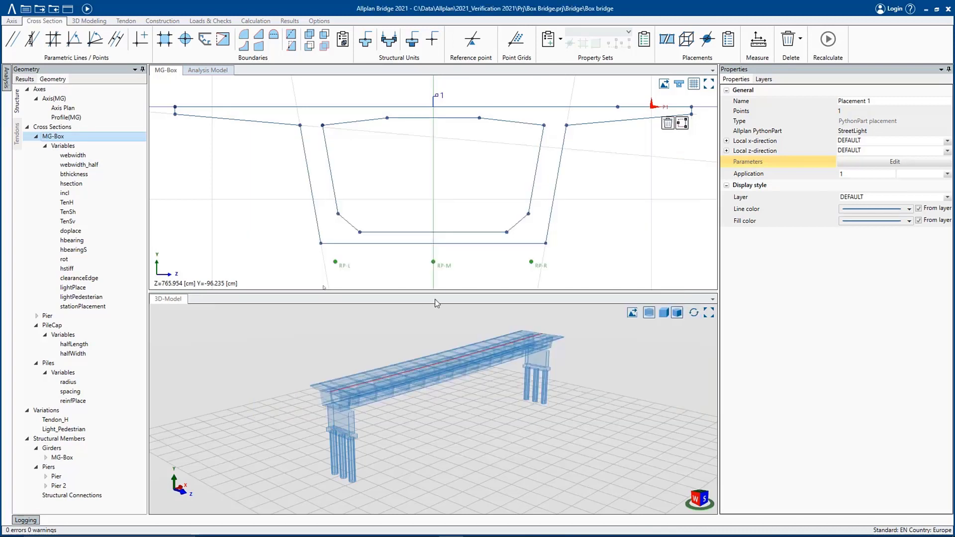
# - Examine the formula expression of the Light_Pedestrian variation
pyautogui.click(79, 430)
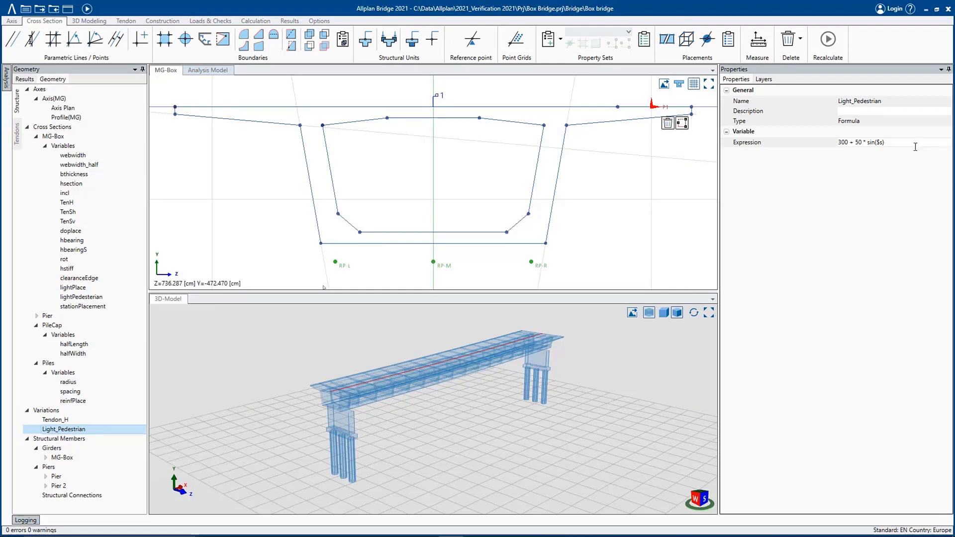
pyautogui.click(838, 143)
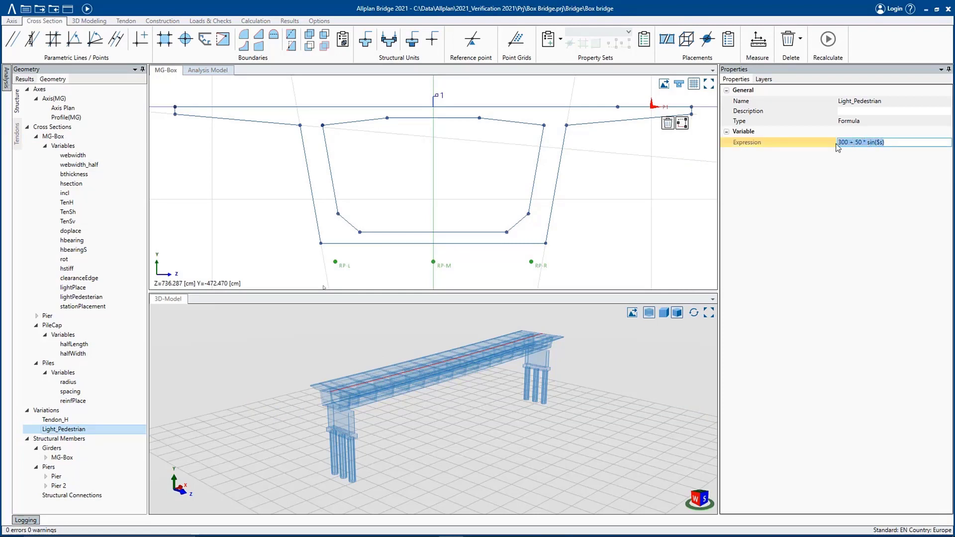
pyautogui.click(692, 144)
# - Transfer the updated bridge to Allplan and inspect the pedestrian-side light heights along the deck
pyautogui.click(88, 8)
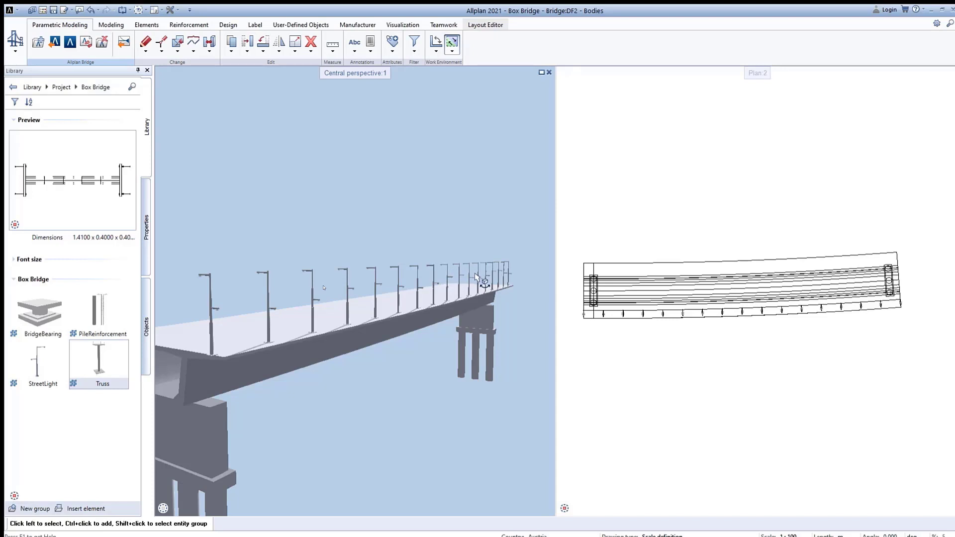
pyautogui.scroll(-3, 475, 278)
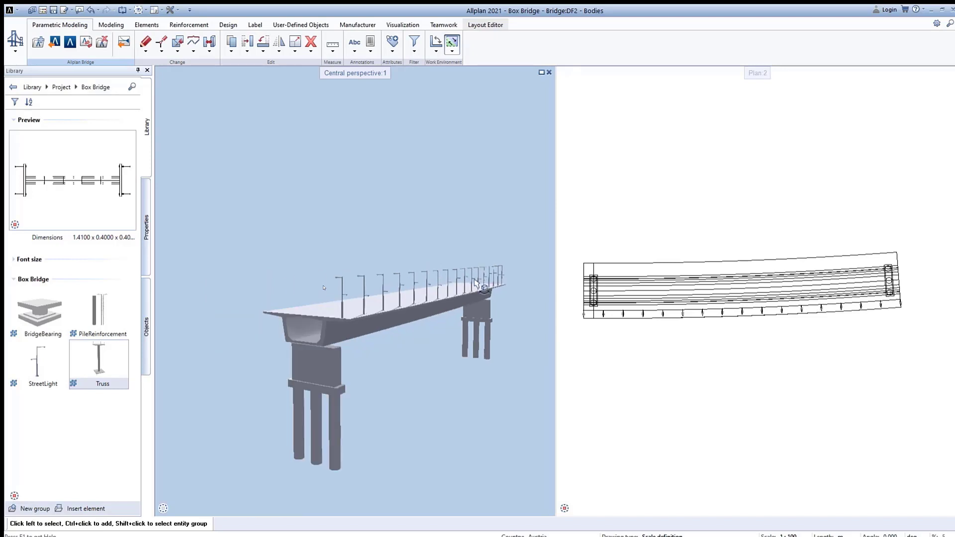
pyautogui.moveTo(396, 335); pyautogui.dragTo(241, 320)
pyautogui.moveTo(379, 280); pyautogui.dragTo(350, 288)
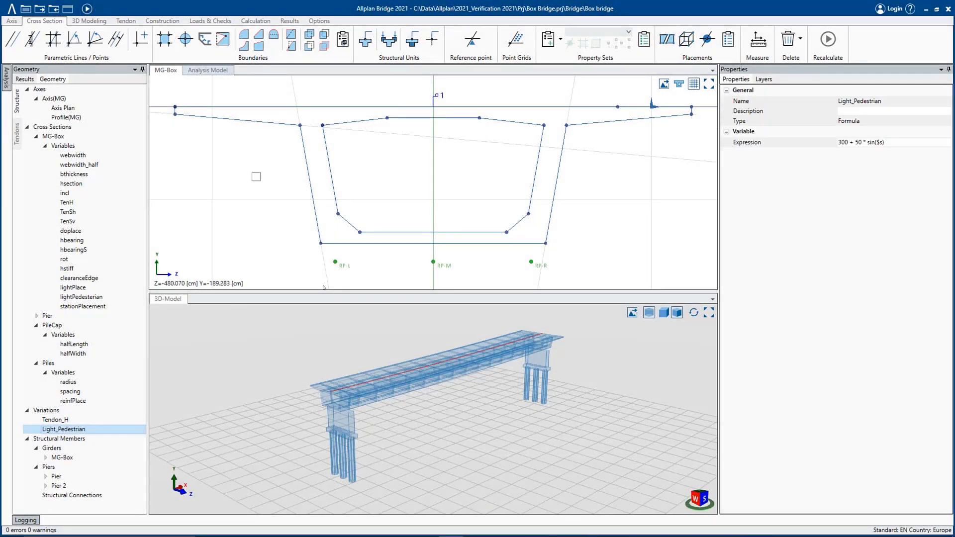
# - Create PythonPart placement Placement 2 with its origin on the left web's outer face and its direction point under the left cantilever
pyautogui.click(690, 46)
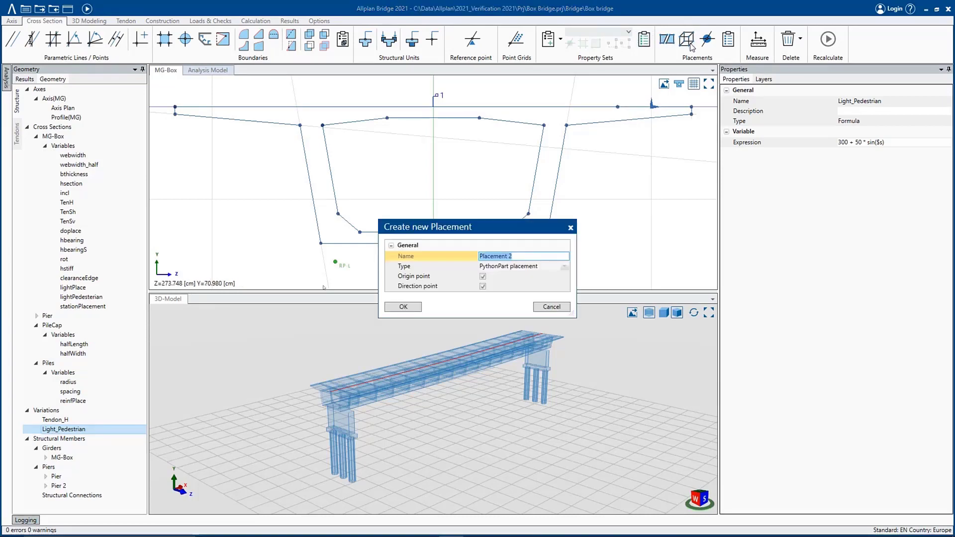
pyautogui.click(403, 306)
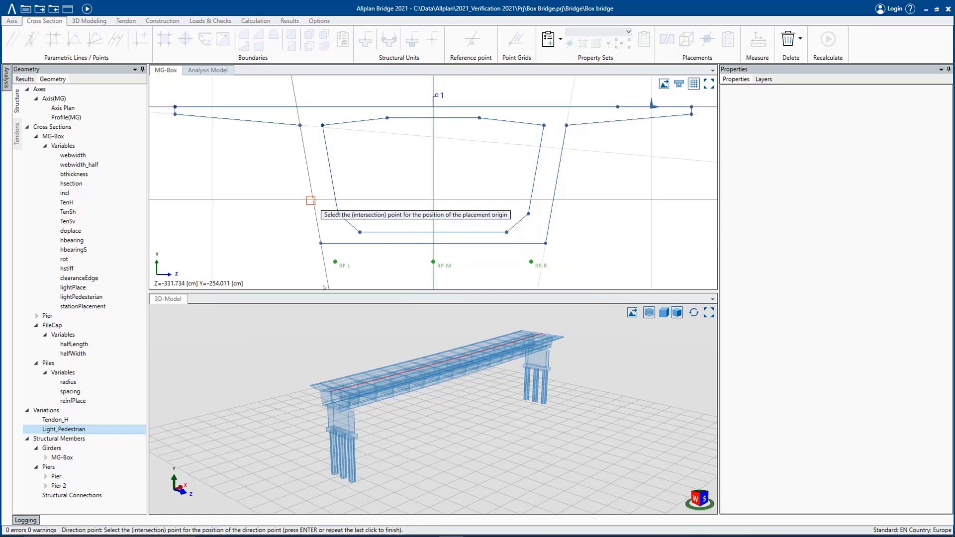
pyautogui.click(312, 199)
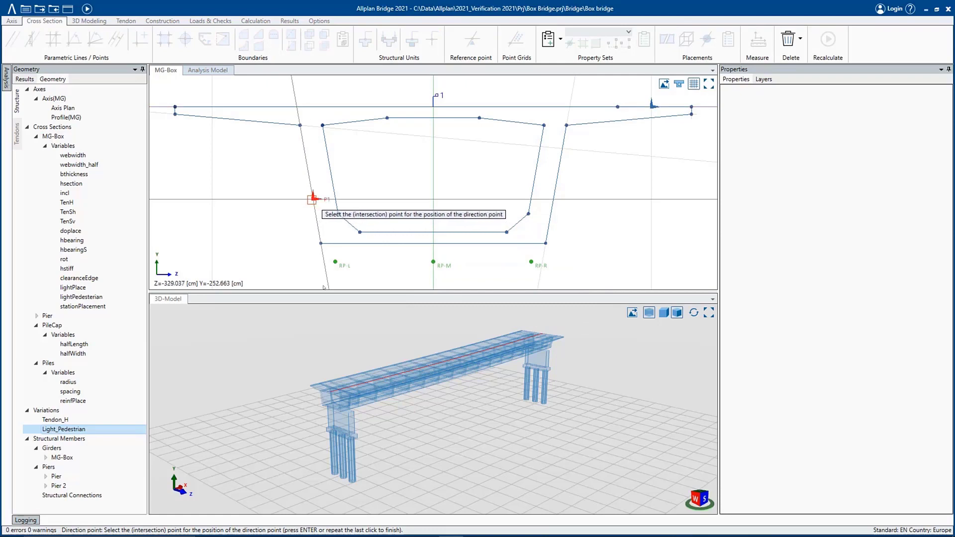
pyautogui.click(213, 119)
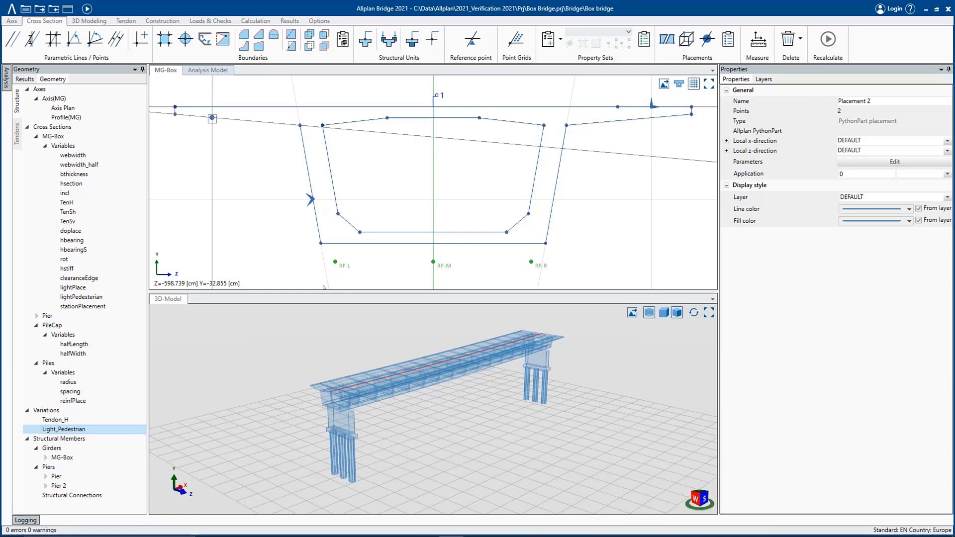
# - Assign the Truss PythonPart to Placement 2 and link its variable total length to LSEC
pyautogui.click(851, 163)
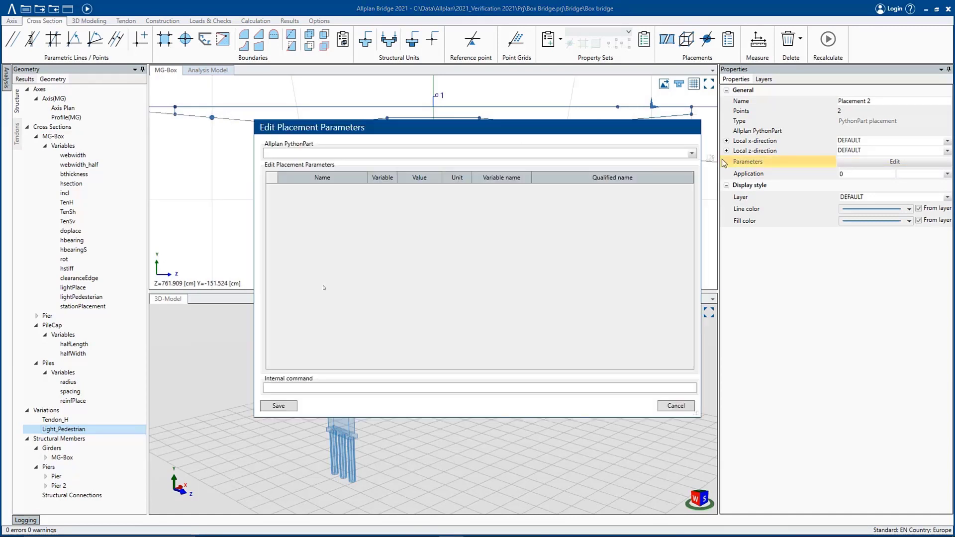
pyautogui.click(635, 154)
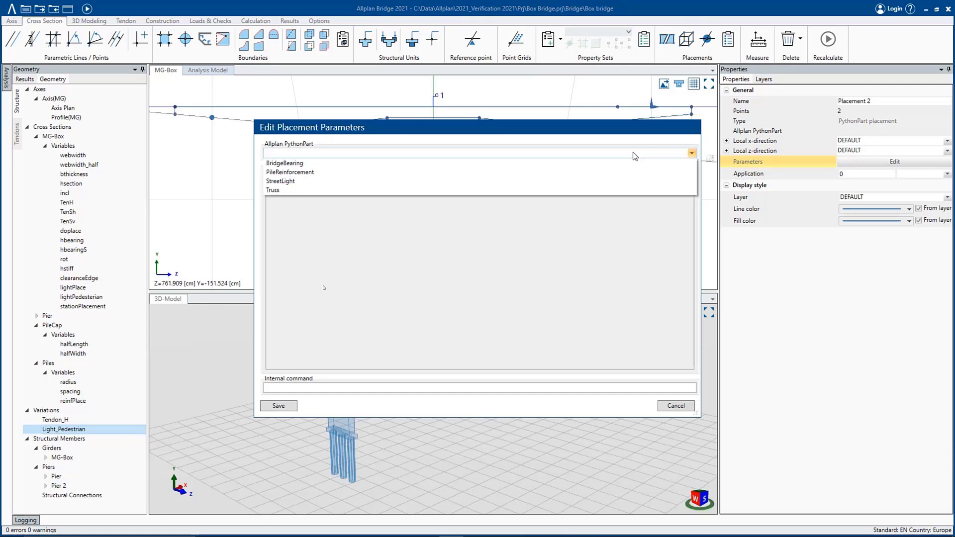
pyautogui.click(320, 190)
pyautogui.click(383, 189)
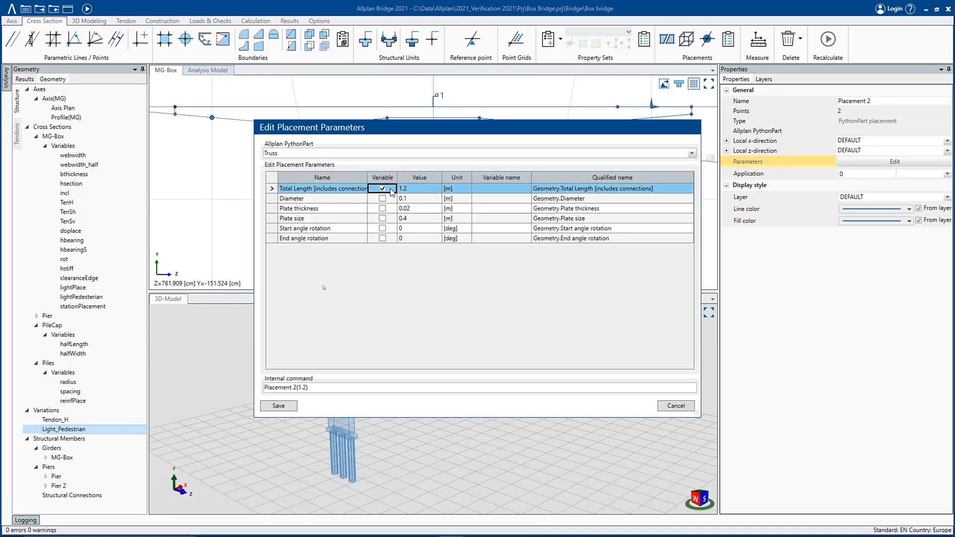
pyautogui.click(489, 187)
pyautogui.click(489, 187)
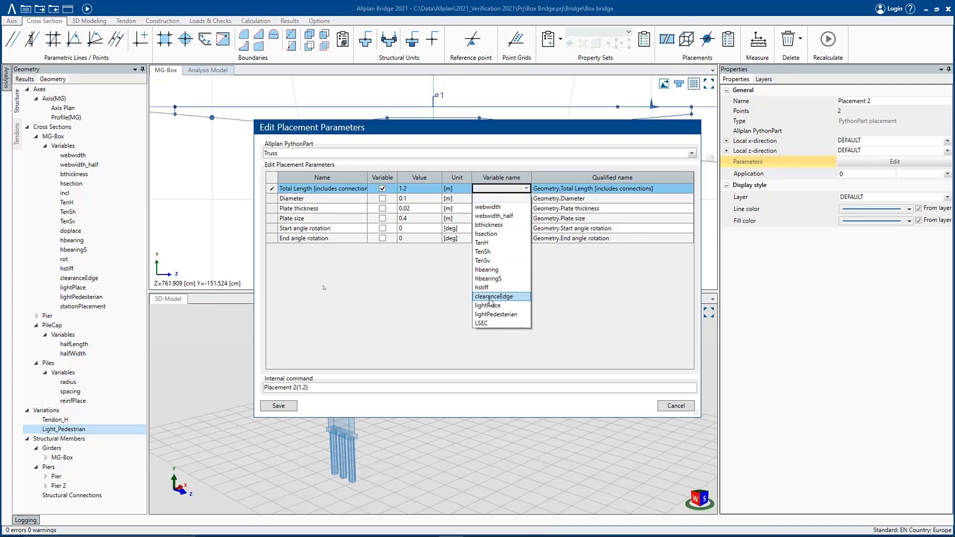
pyautogui.click(492, 322)
# - Make the truss's start and end angle rotations variable with values 49 and -56 degrees, and save the parameters
pyautogui.click(382, 228)
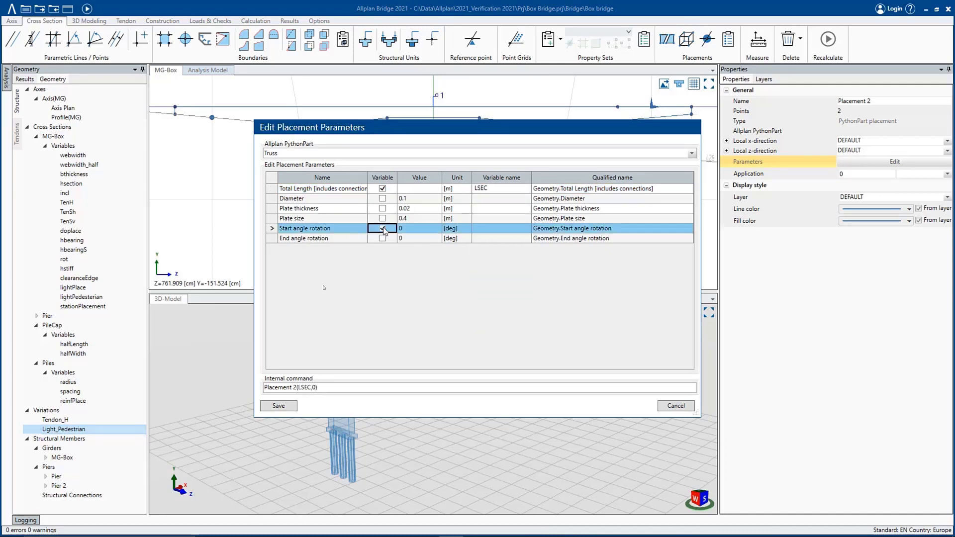
pyautogui.click(414, 229)
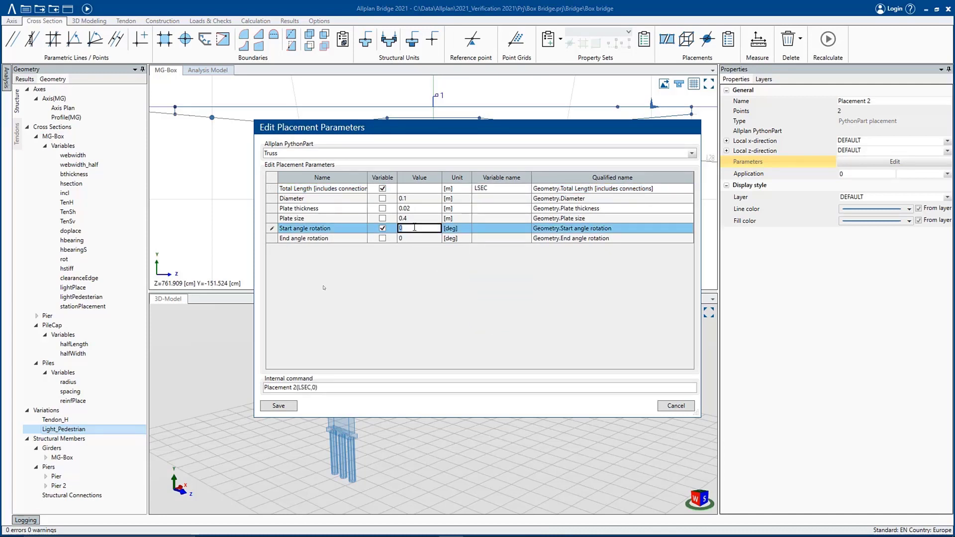
pyautogui.press('Return')
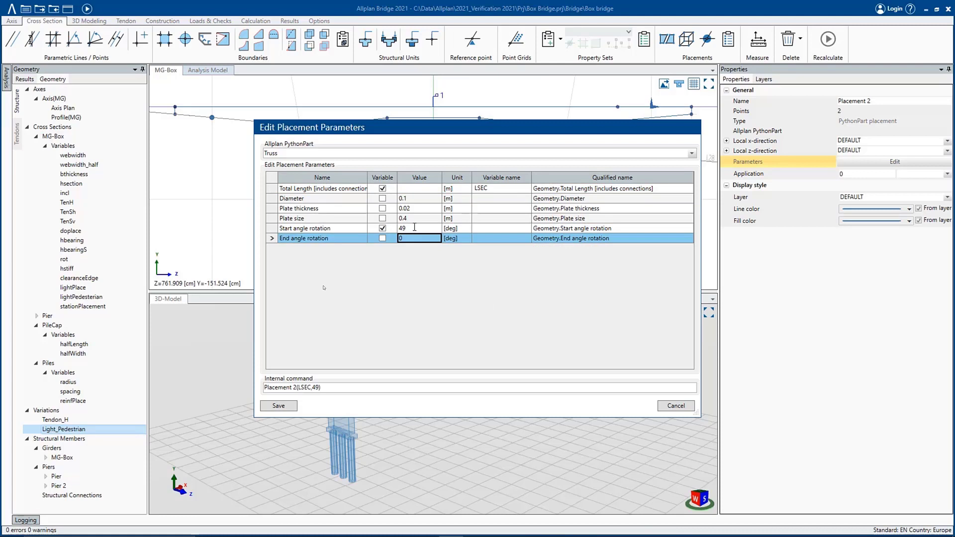
pyautogui.click(383, 239)
pyautogui.click(410, 239)
pyautogui.write('-56')
pyautogui.click(279, 406)
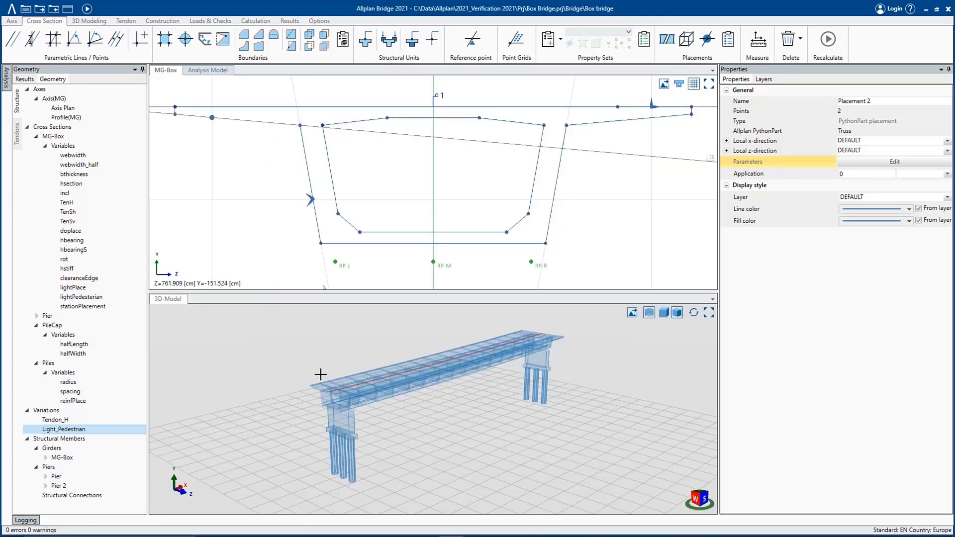
# - Set Placement 2's local x-direction to P1P2 and enter its application value
pyautogui.click(872, 141)
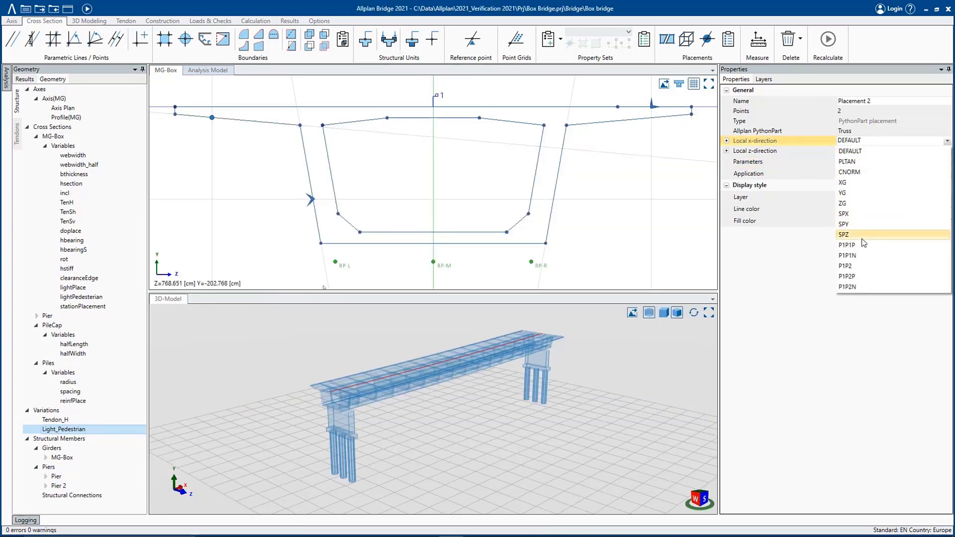
pyautogui.click(861, 266)
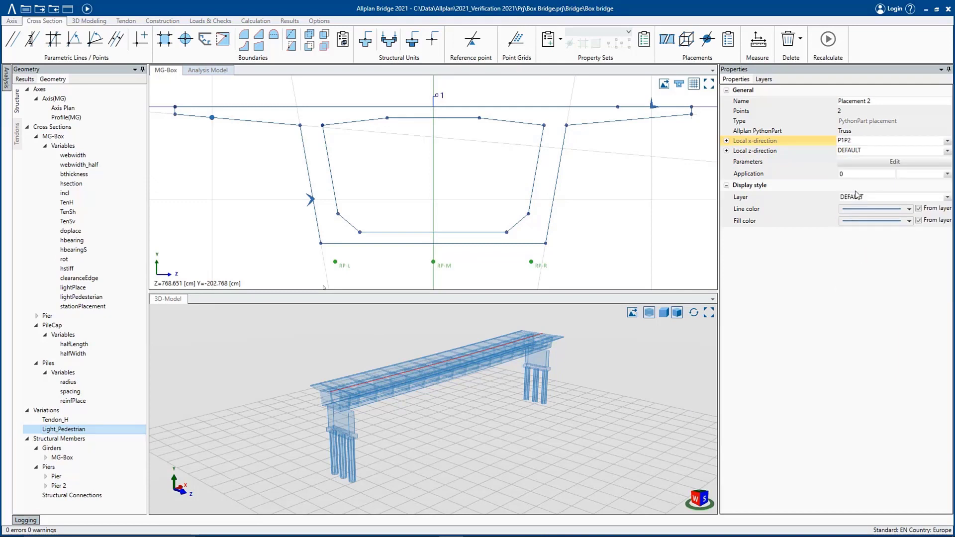
pyautogui.click(845, 174)
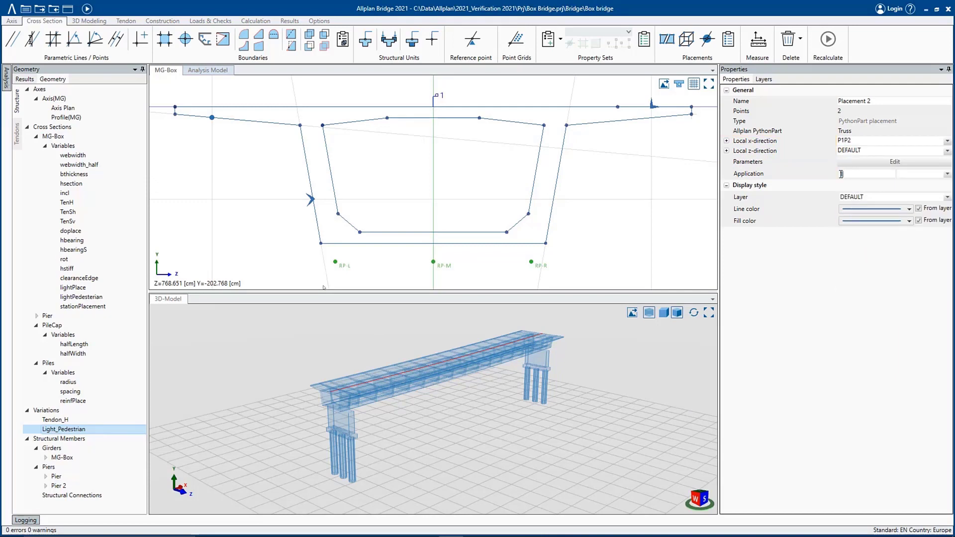
pyautogui.press('Tab')
pyautogui.click(621, 183)
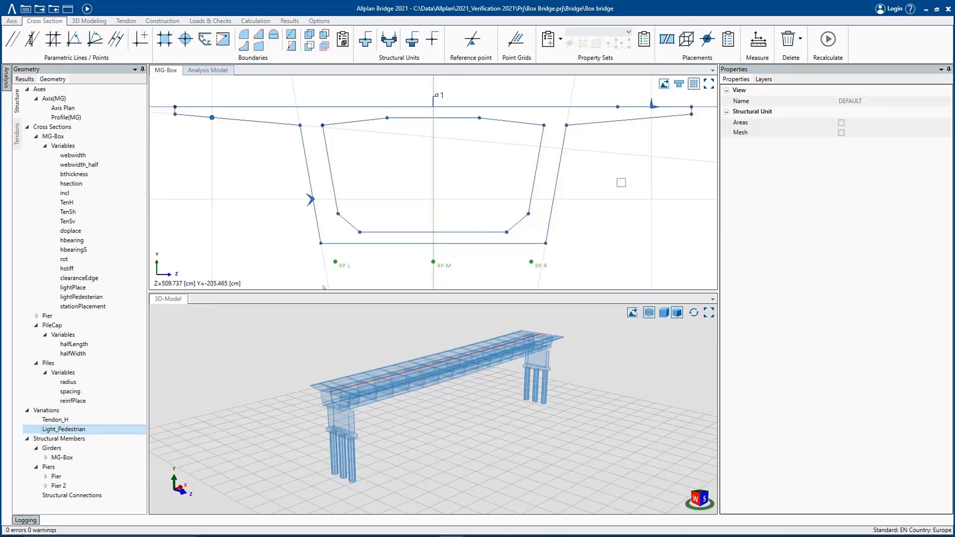
# - Recalculate the bridge, transfer it to Allplan and inspect the trusses between the web and the left cantilever
pyautogui.click(87, 9)
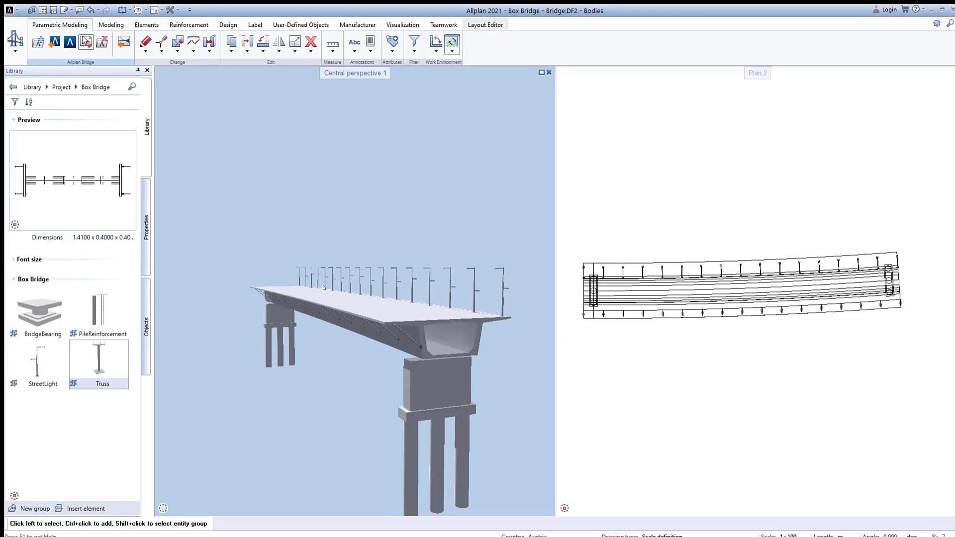
pyautogui.scroll(3, 418, 338)
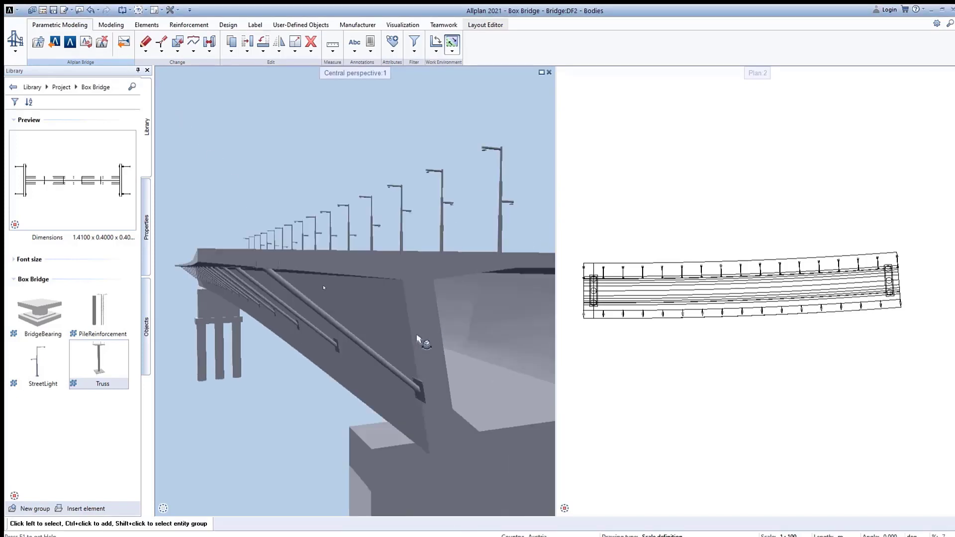
pyautogui.scroll(2, 418, 338)
pyautogui.scroll(-2, 418, 346)
pyautogui.moveTo(417, 348); pyautogui.dragTo(425, 362)
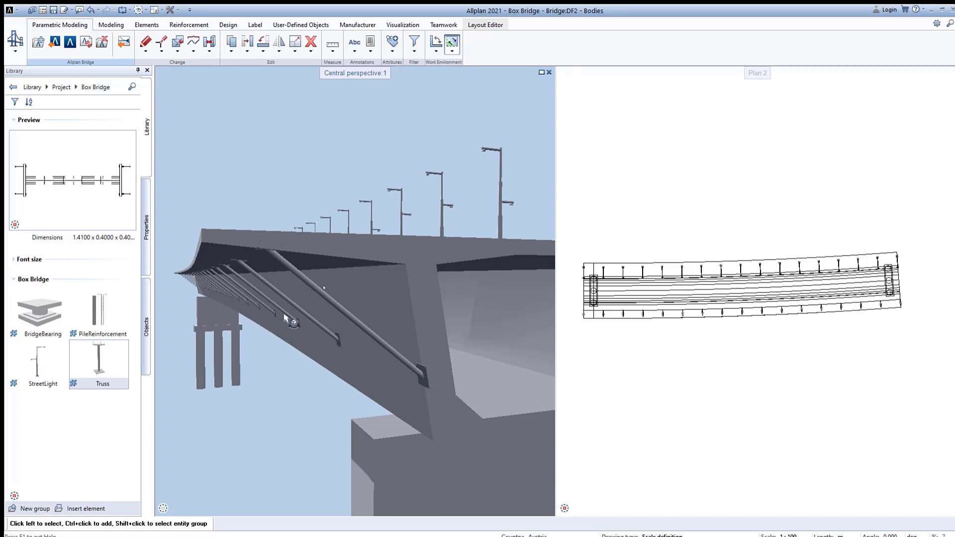
pyautogui.scroll(-2, 300, 349)
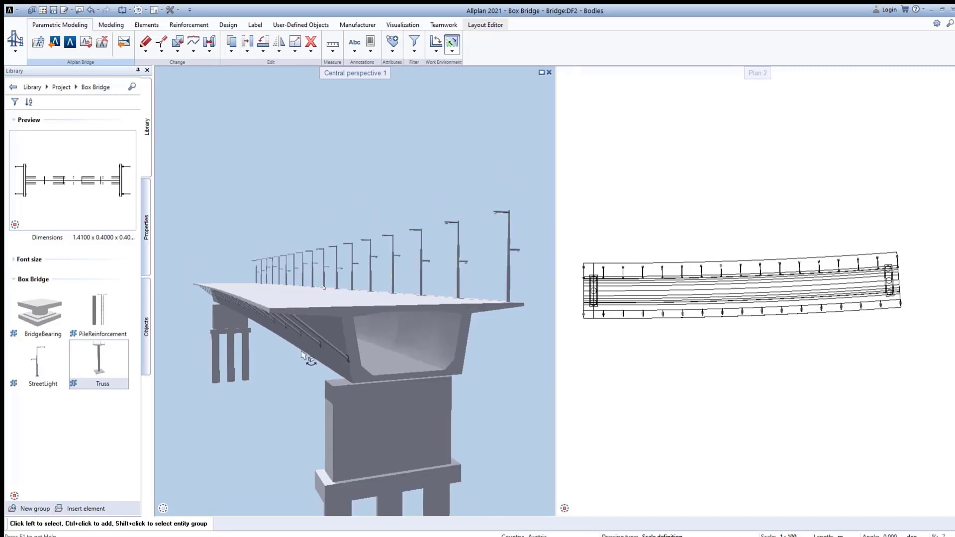
pyautogui.scroll(-1, 352, 373)
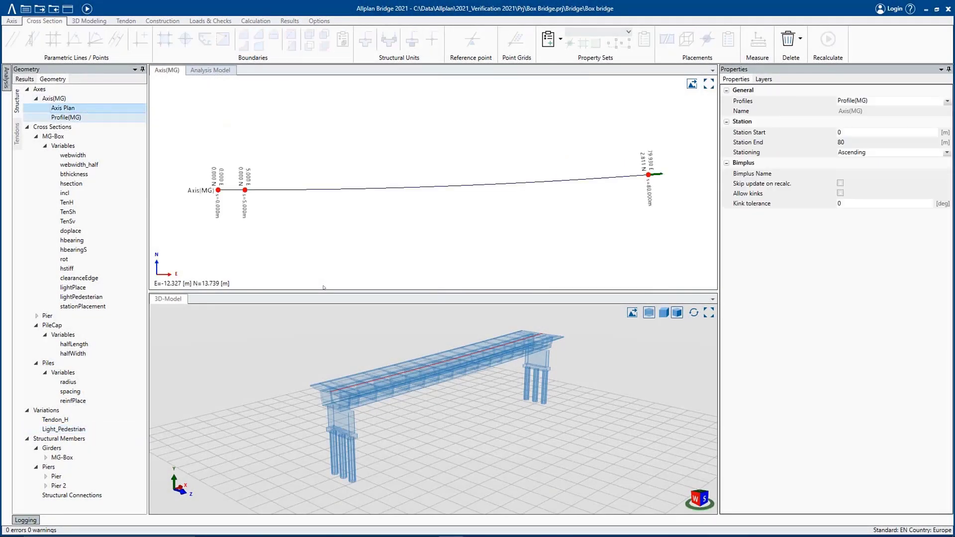
# - Set the radius of the 75 m circle in the axis plan to 150 m and recalculate the bridge
pyautogui.click(441, 185)
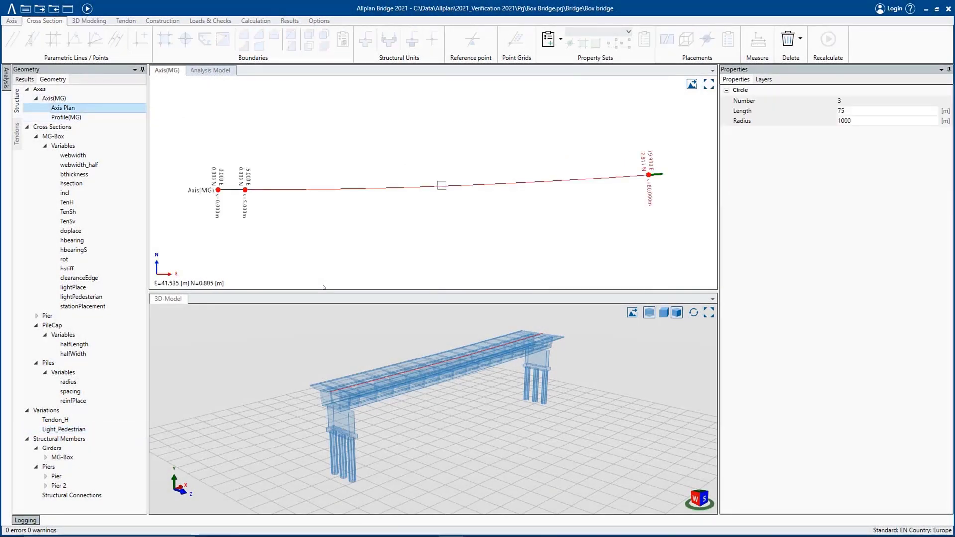
pyautogui.click(865, 120)
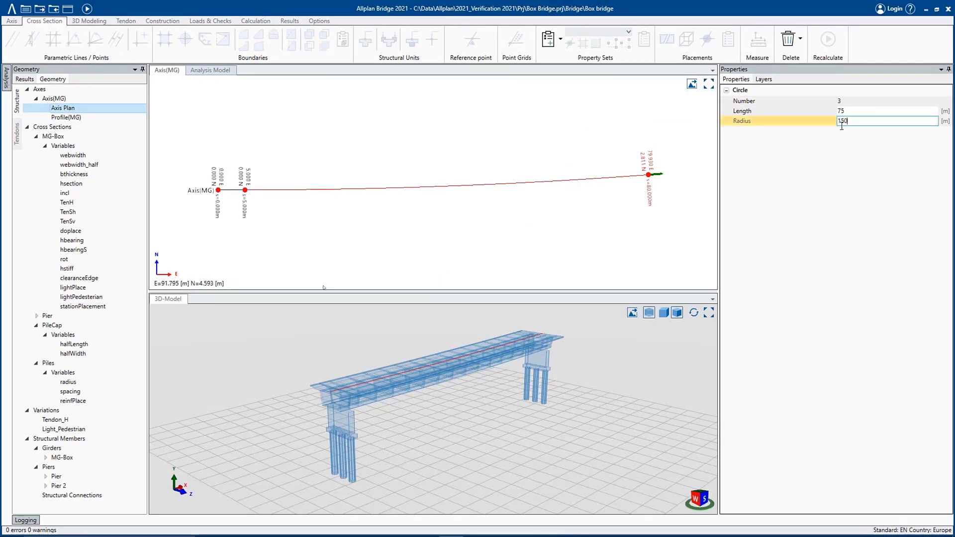
pyautogui.press('Return')
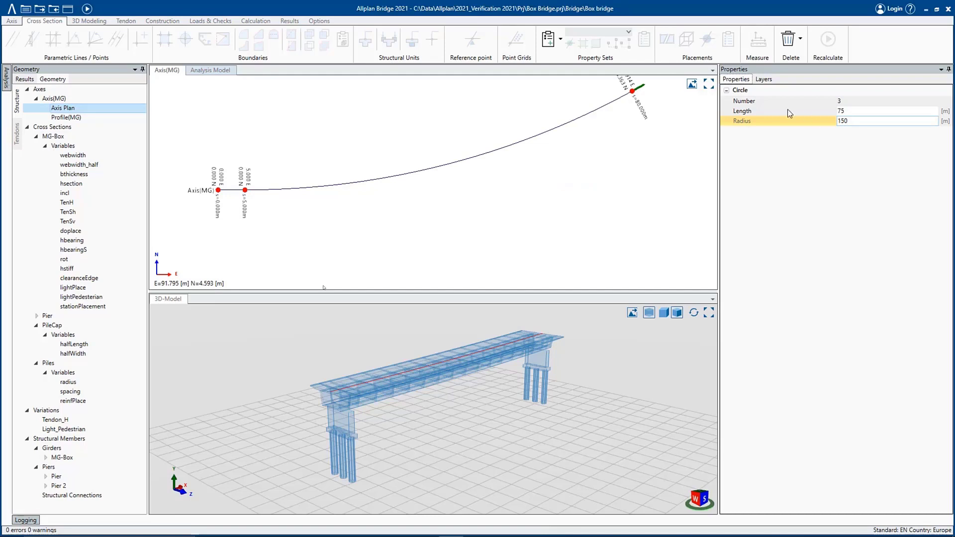
pyautogui.click(87, 10)
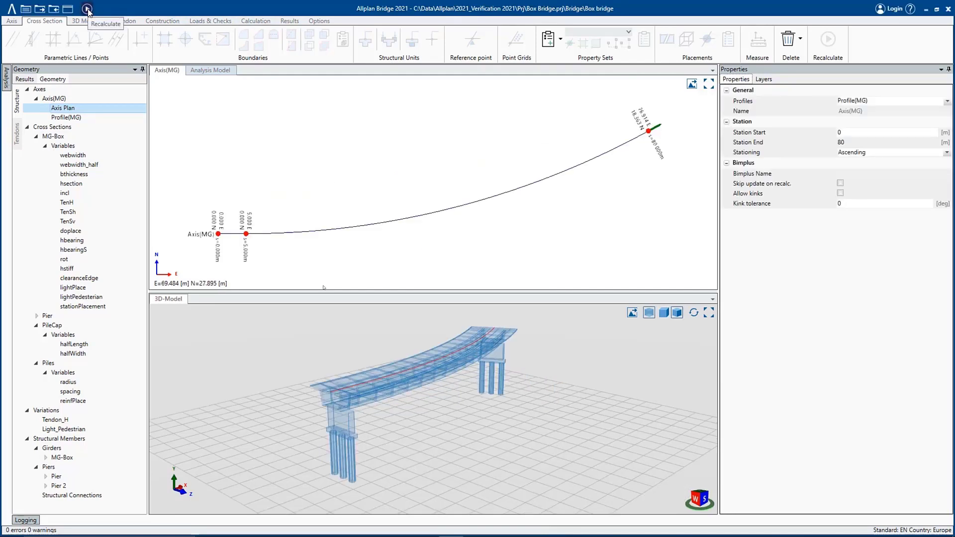
# - Tilt the superelevation line L26 - main in MG-Box and change the curbside line's angle to about 0.98 degrees
pyautogui.click(104, 137)
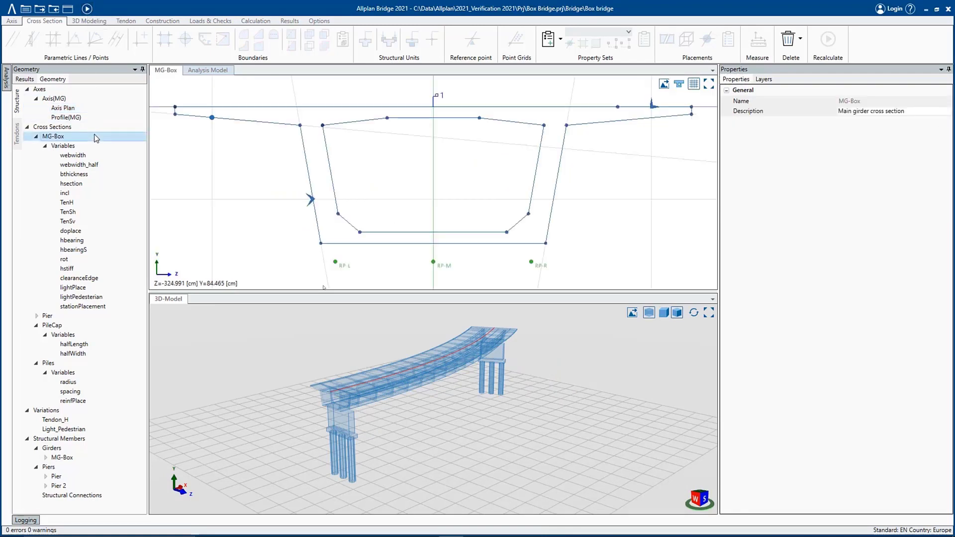
pyautogui.click(241, 111)
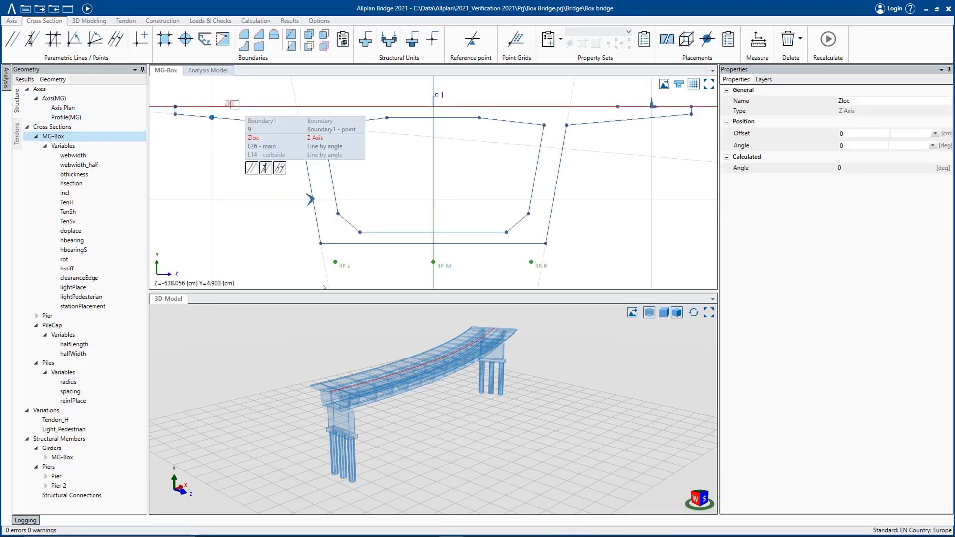
pyautogui.click(255, 147)
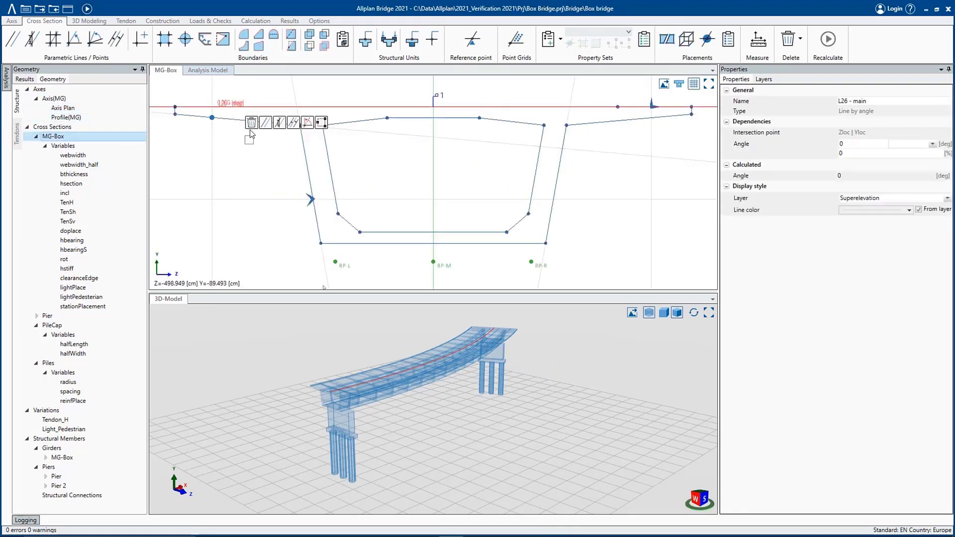
pyautogui.click(307, 122)
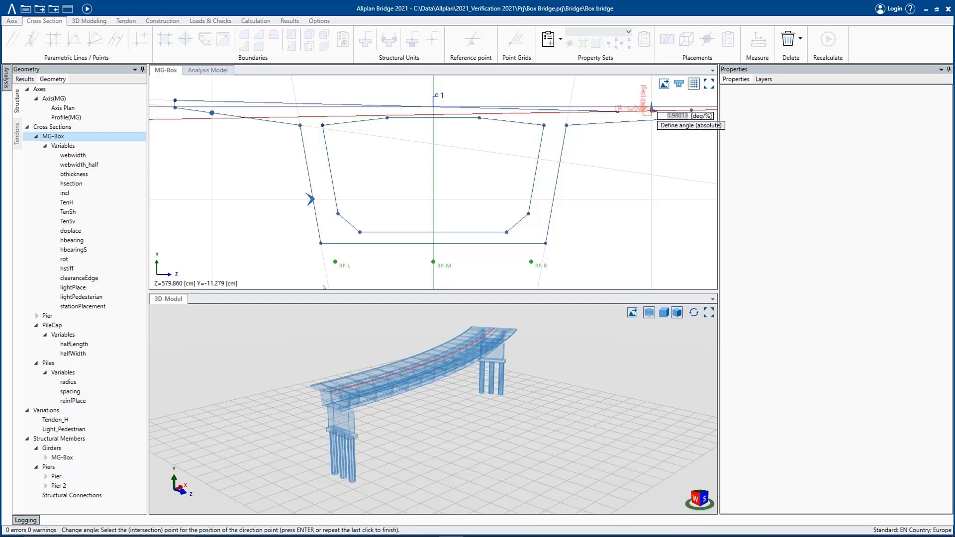
pyautogui.click(652, 110)
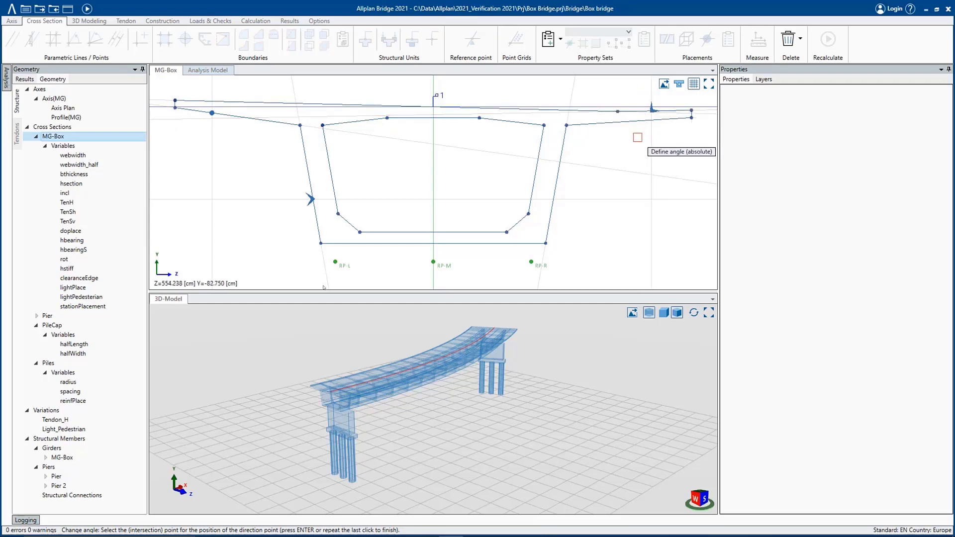
pyautogui.press('Escape')
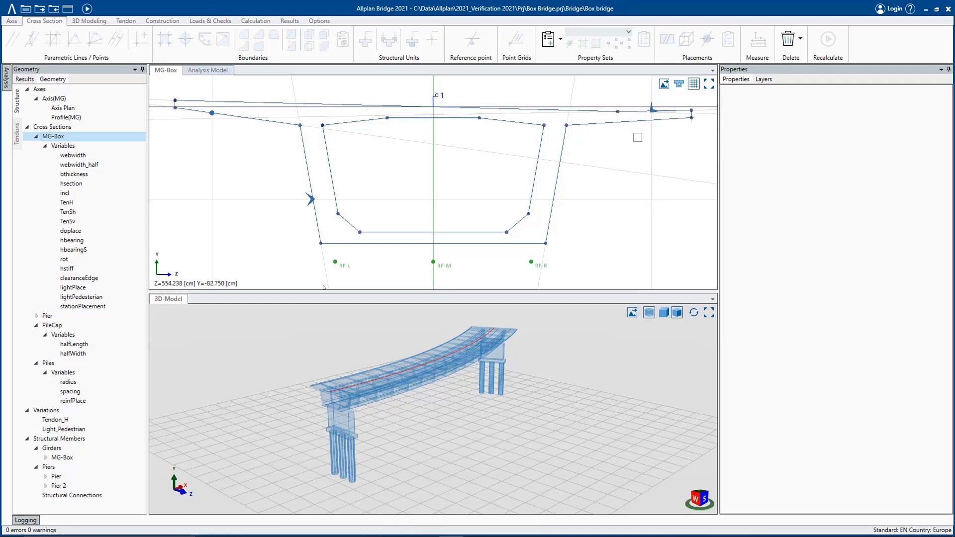
# - Recalculate the bridge, transfer it to Allplan and inspect the trusses and lights along the curved, superelevated deck
pyautogui.click(87, 9)
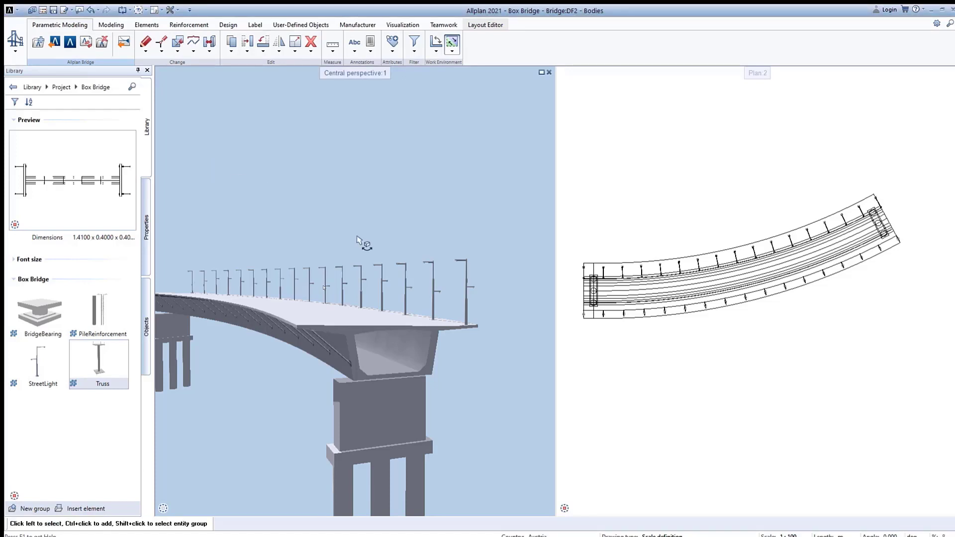
pyautogui.scroll(-1, 362, 241)
pyautogui.scroll(5, 165, 285)
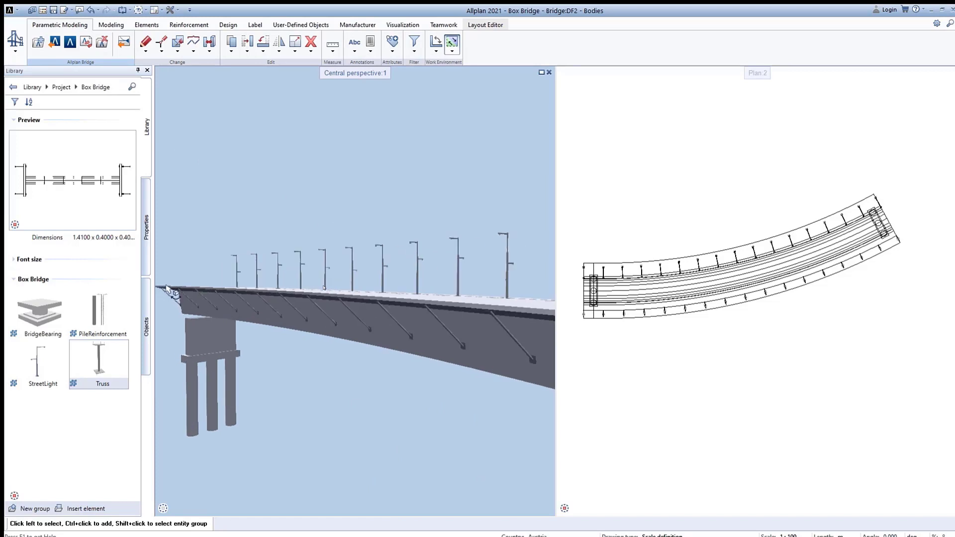
pyautogui.scroll(-3, 219, 306)
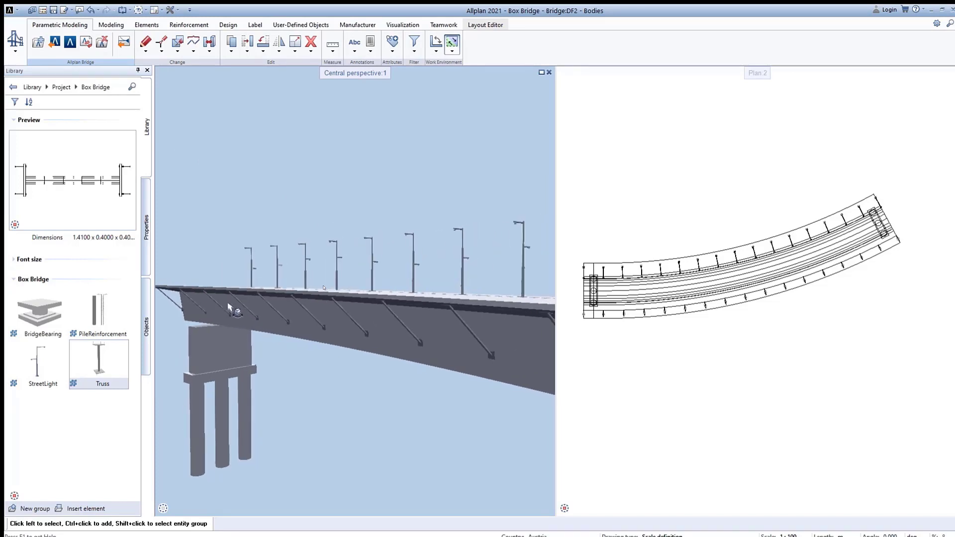
pyautogui.scroll(-3, 220, 314)
pyautogui.moveTo(221, 314); pyautogui.dragTo(298, 347)
pyautogui.scroll(5, 343, 334)
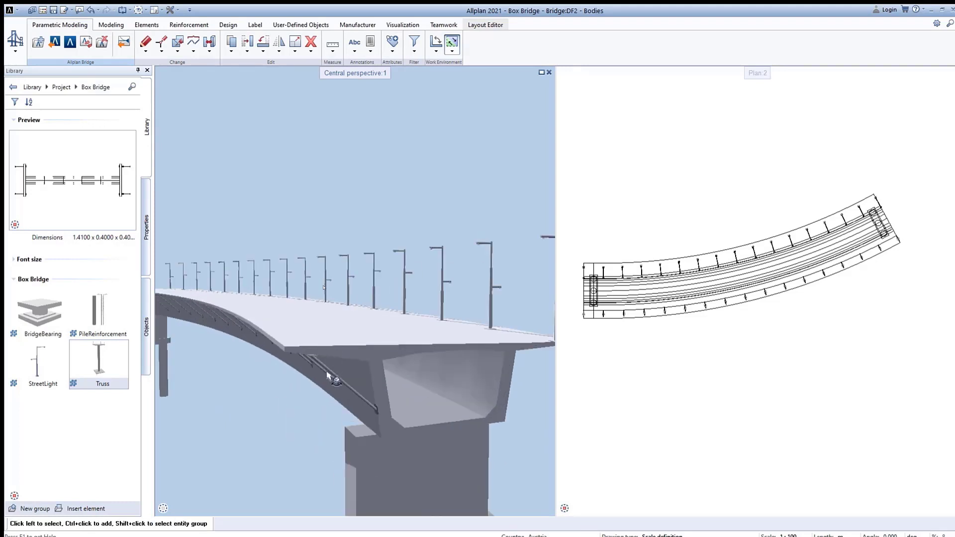
pyautogui.moveTo(331, 383); pyautogui.dragTo(329, 394)
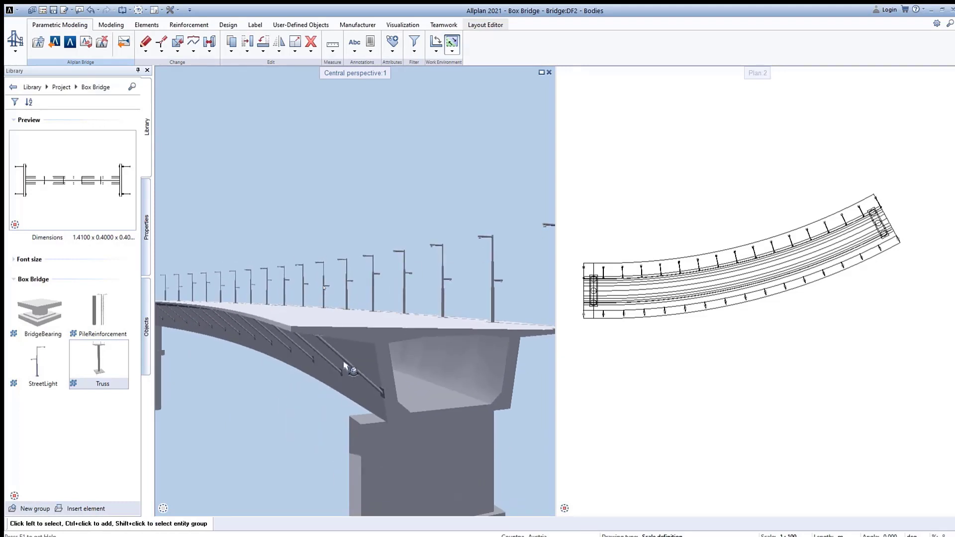
pyautogui.scroll(-3, 364, 371)
pyautogui.scroll(1, 364, 372)
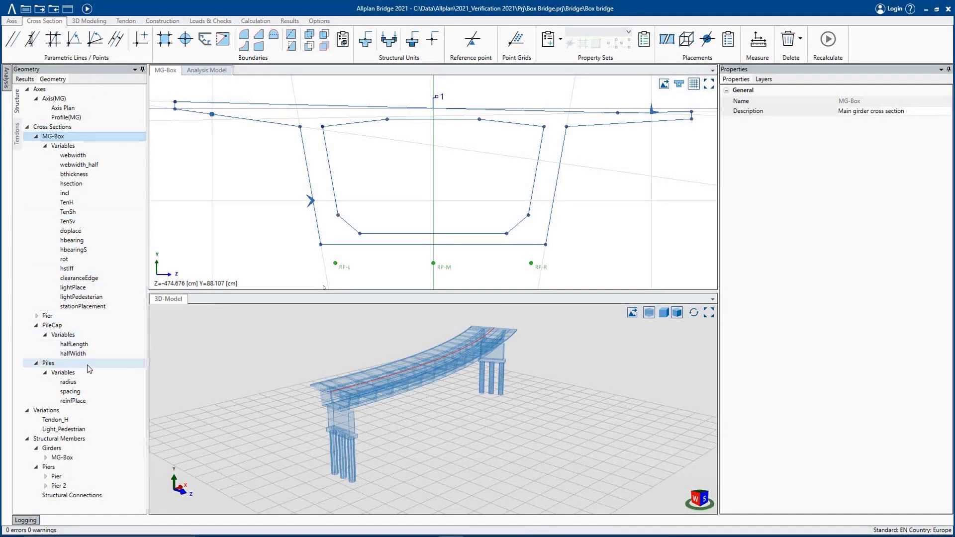
# - Create PythonPart placement Placement 3 in the Piles cross section with its origin at the center of pile 1
pyautogui.click(60, 364)
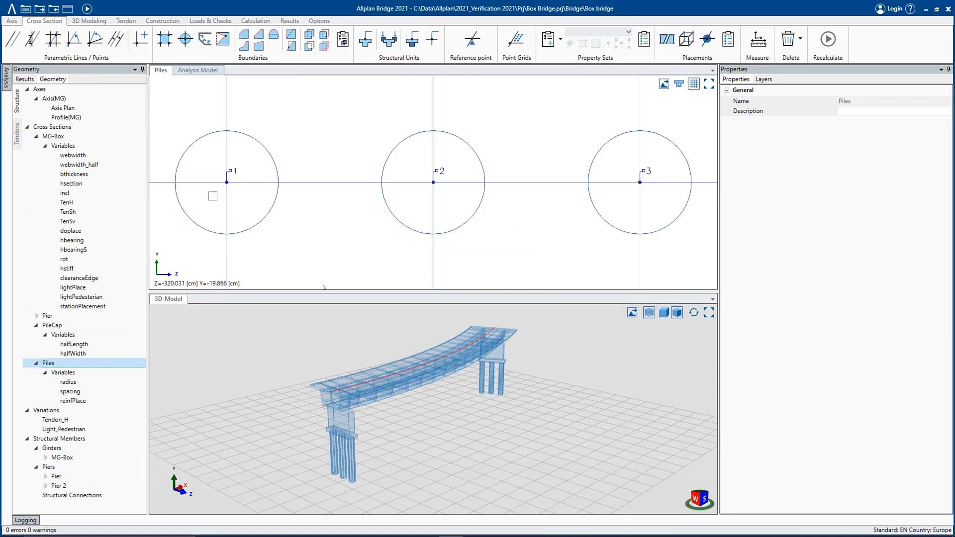
pyautogui.click(690, 42)
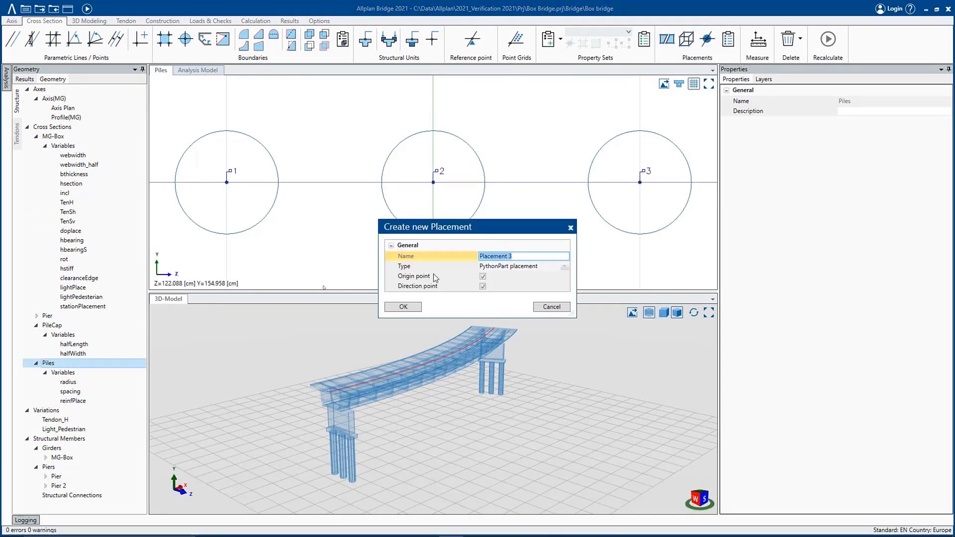
pyautogui.click(405, 307)
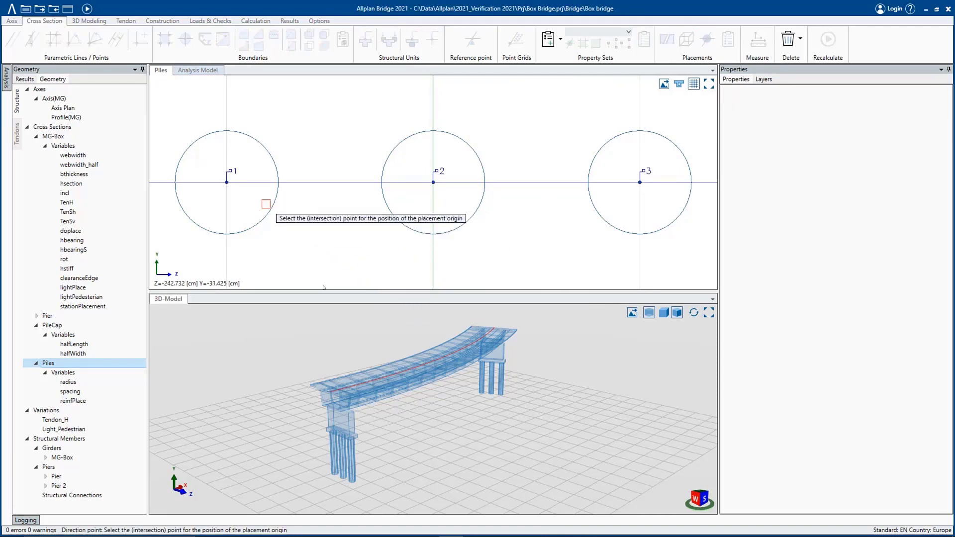
pyautogui.click(227, 182)
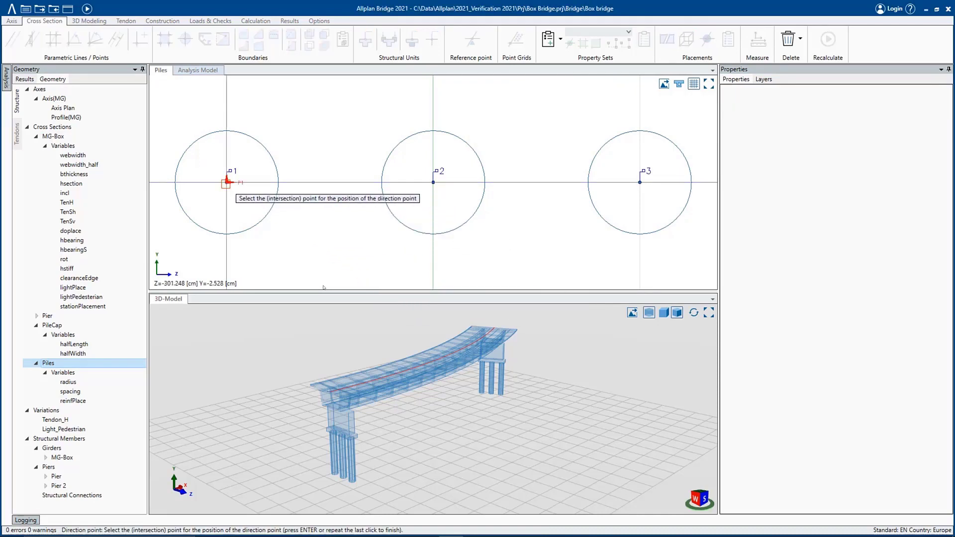
pyautogui.click(227, 182)
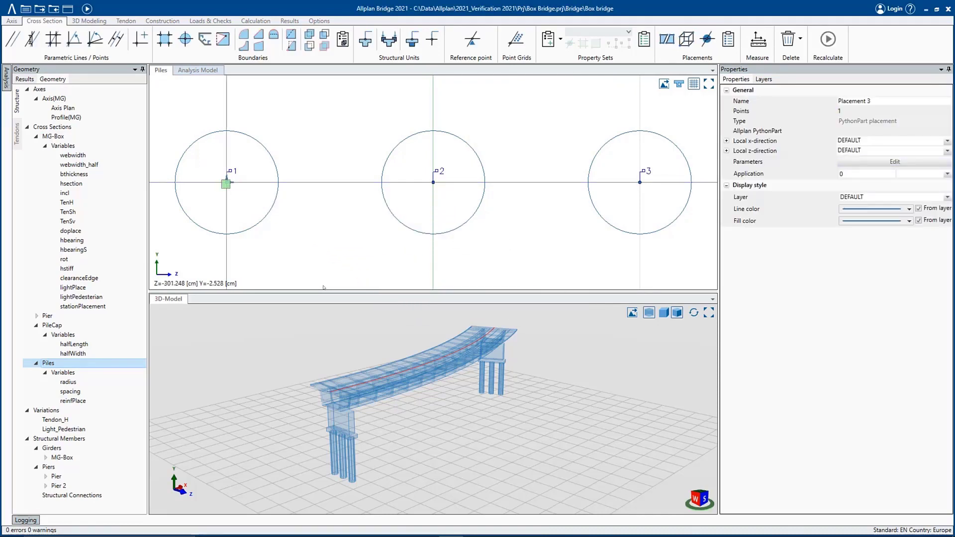
# - Assign the PileReinforcement PythonPart to Placement 3 and link its variable height to LSEC
pyautogui.click(854, 165)
pyautogui.click(611, 154)
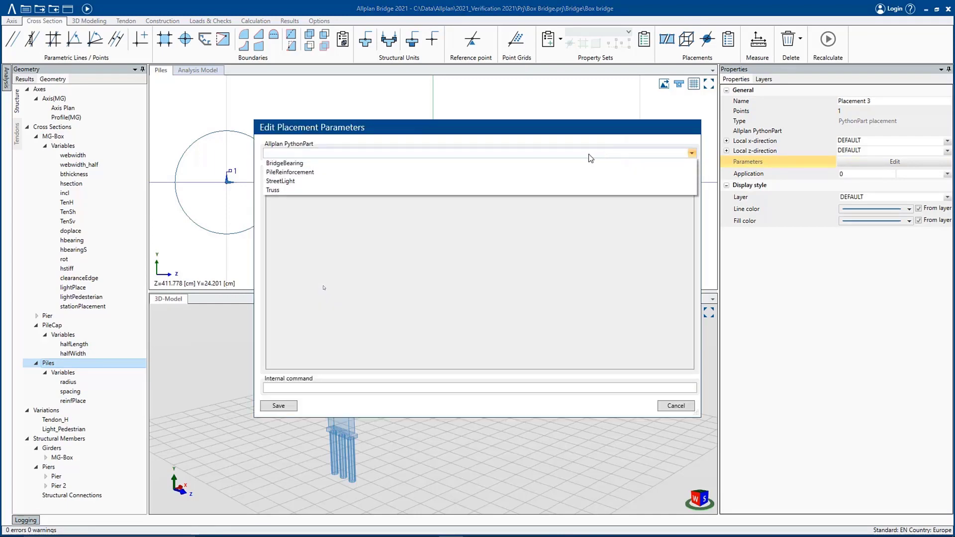
pyautogui.click(411, 172)
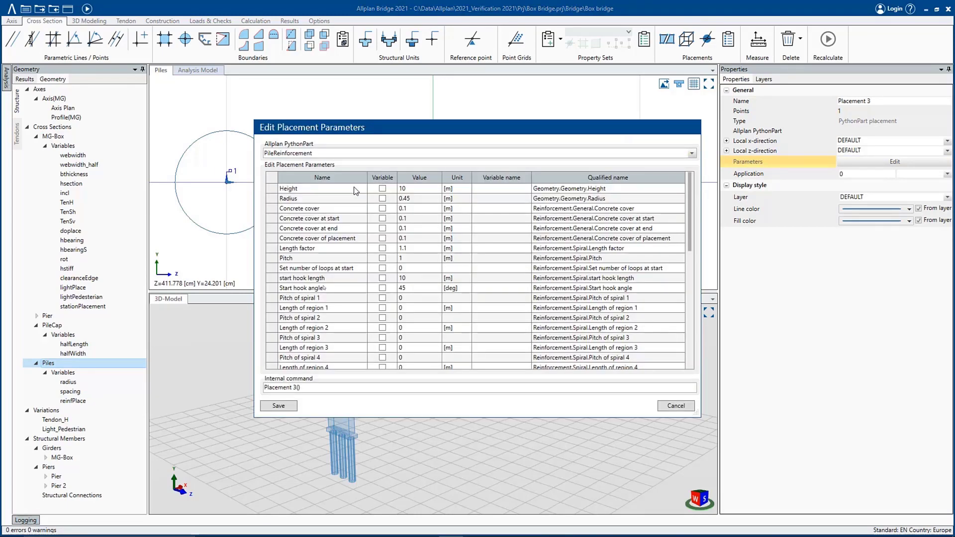
pyautogui.click(382, 189)
pyautogui.click(500, 189)
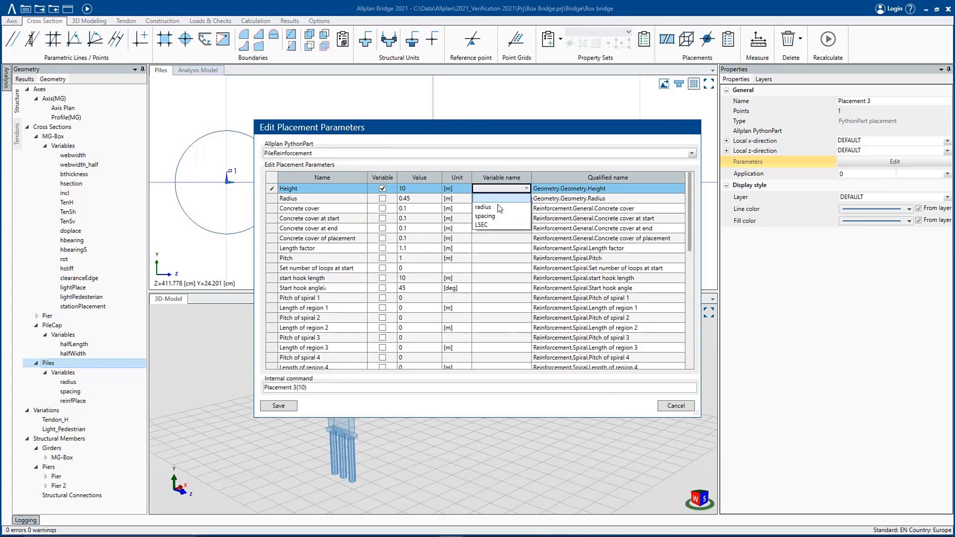
pyautogui.click(495, 227)
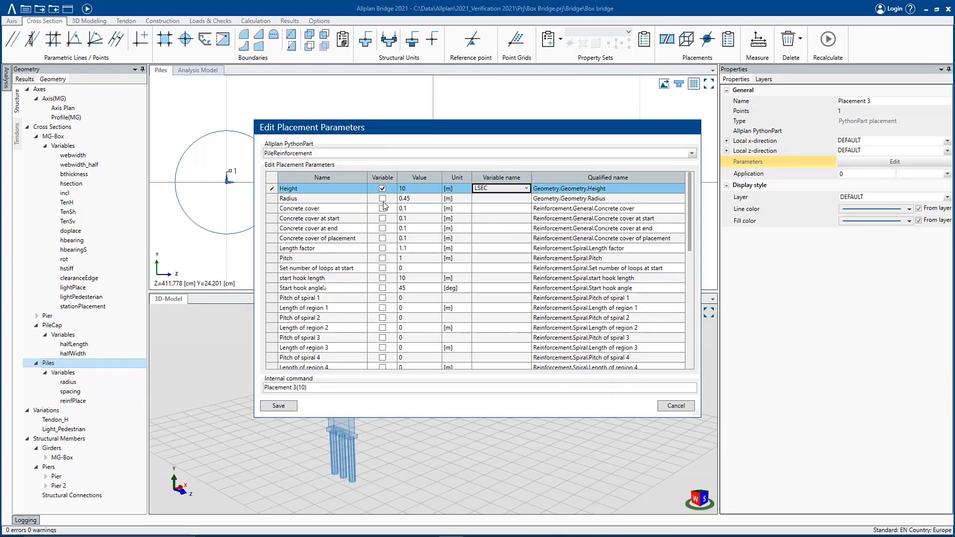
# - Make the PileReinforcement Radius parameter variable, link it to the radius variable and save the placement parameters
pyautogui.click(382, 199)
pyautogui.click(511, 198)
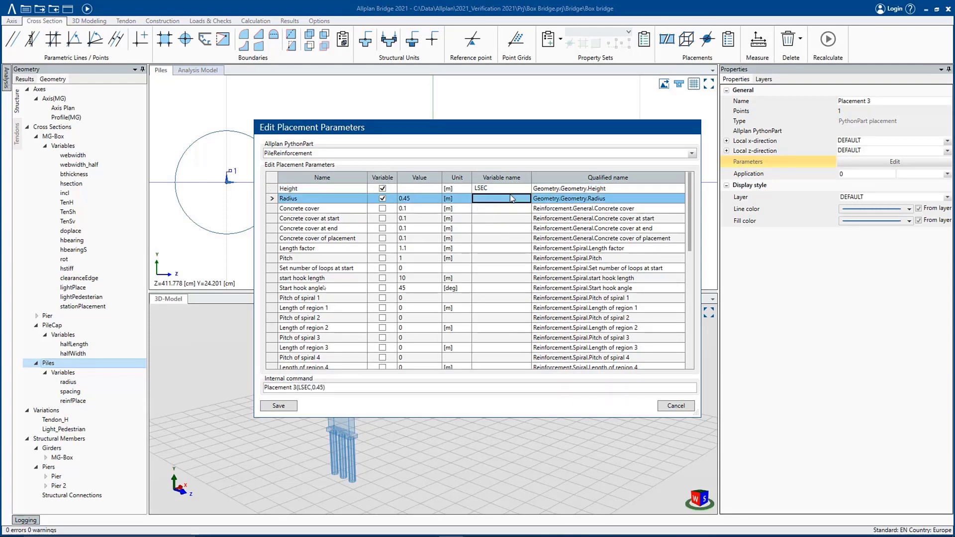
pyautogui.click(511, 199)
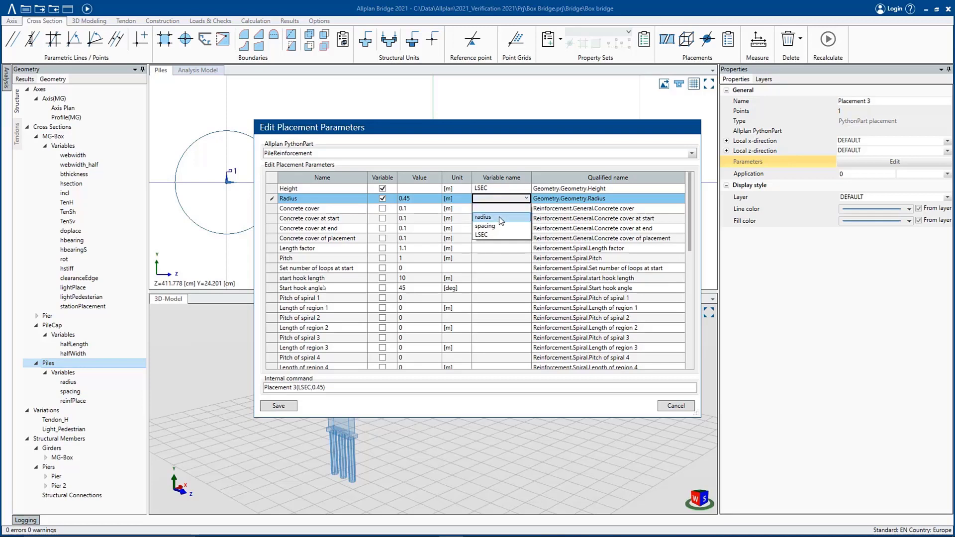
pyautogui.click(500, 217)
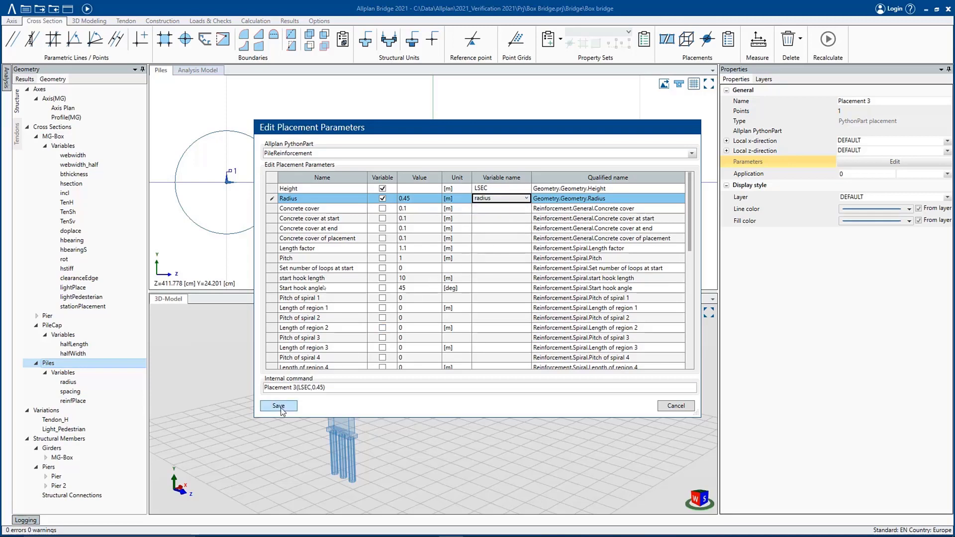
pyautogui.click(278, 406)
# - Set Placement 3's local x-direction to P1P1P, its local z-direction to SPZ and its application to the reinfPlace variable
pyautogui.click(863, 141)
pyautogui.click(864, 144)
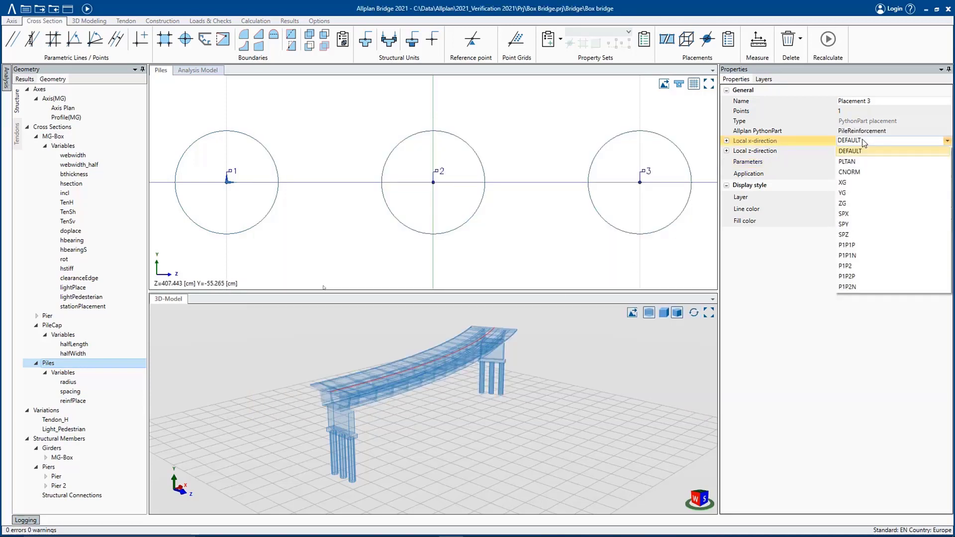
pyautogui.click(865, 245)
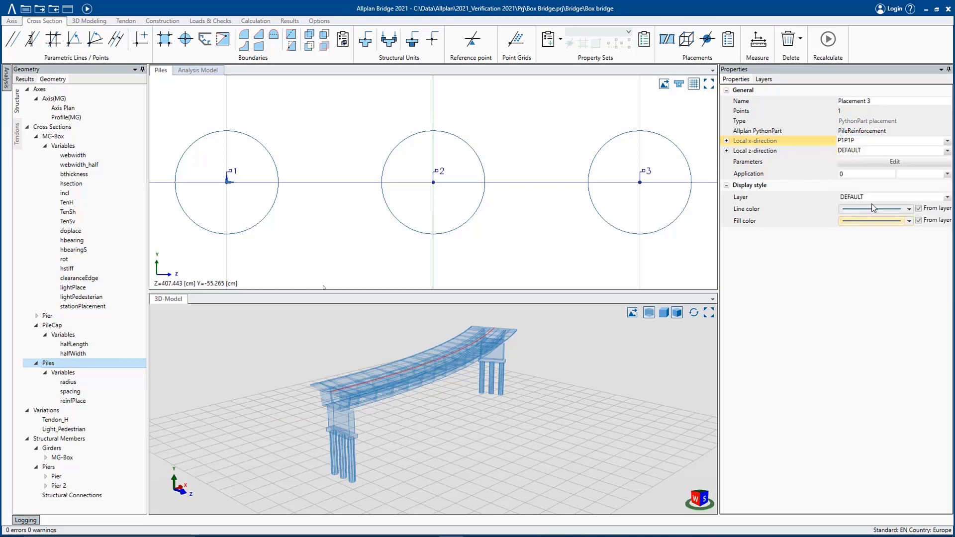
pyautogui.click(876, 152)
pyautogui.click(876, 151)
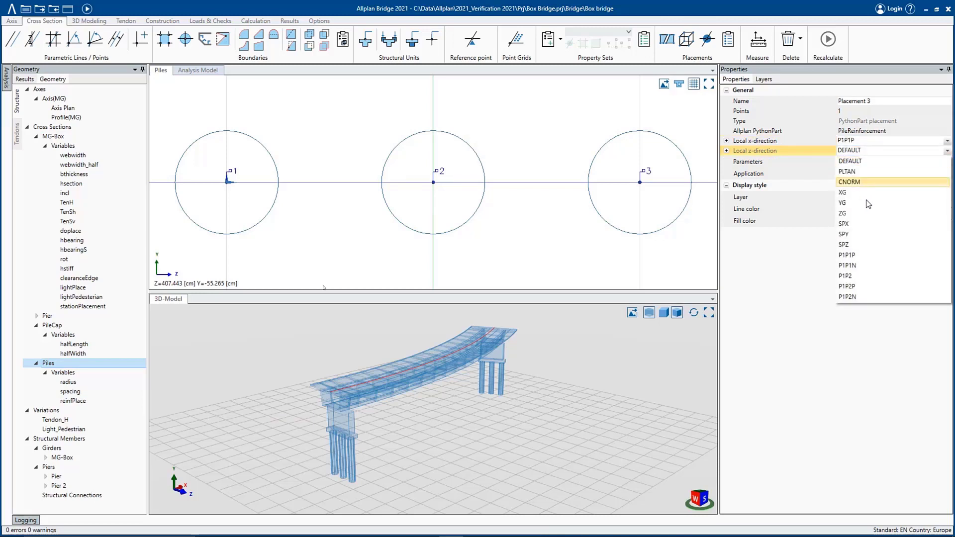
pyautogui.click(862, 244)
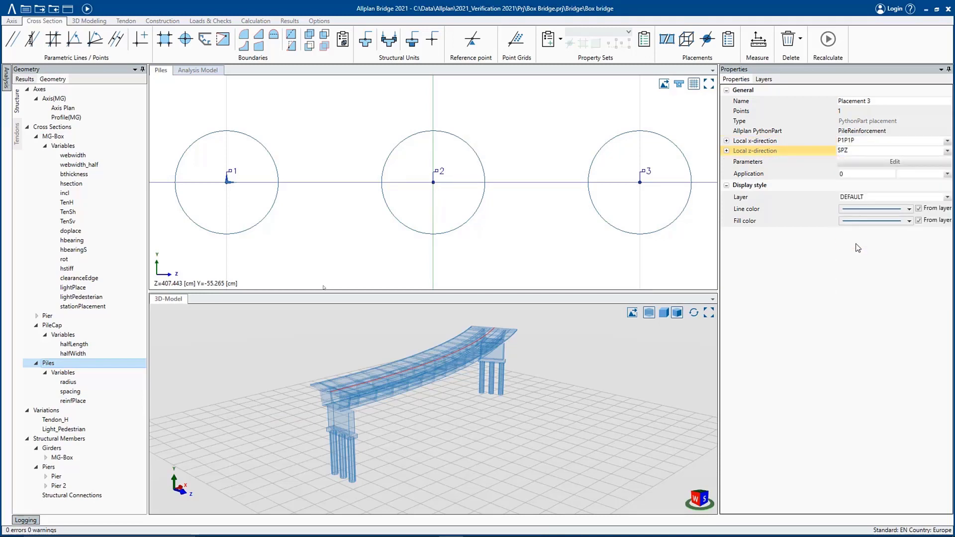
pyautogui.click(919, 174)
pyautogui.click(911, 190)
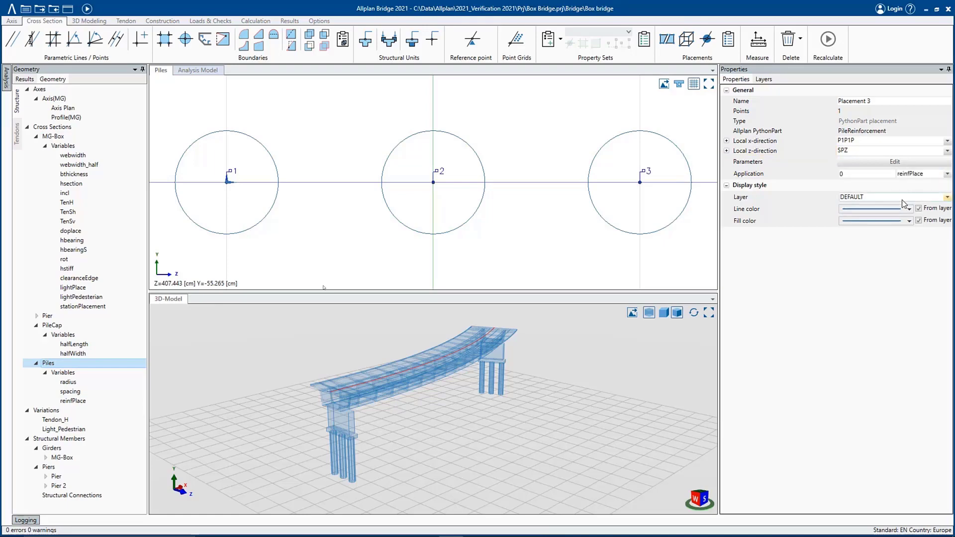
# - Recalculate the bridge, switch to Allplan and open the transferred pile reinforcement PythonPart in the plan view for editing
pyautogui.click(87, 8)
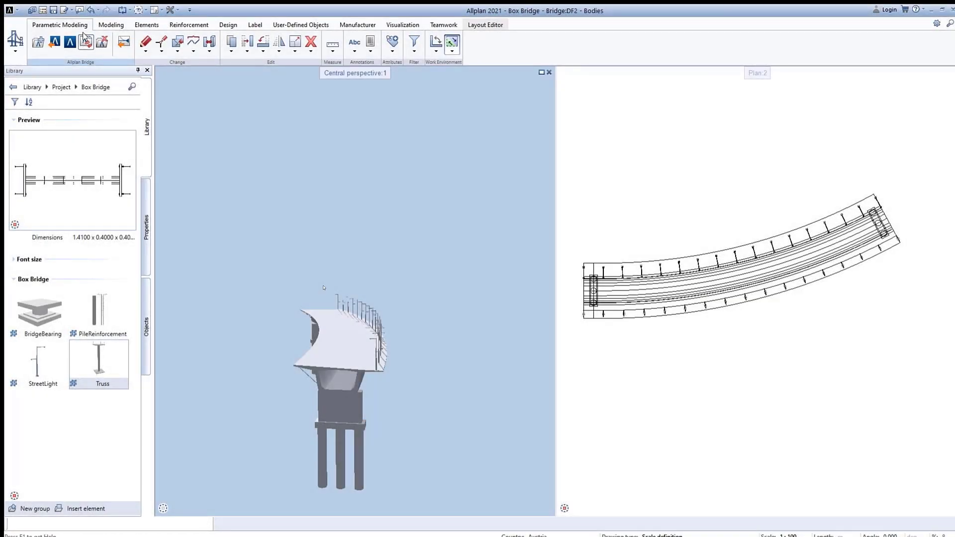
pyautogui.click(86, 40)
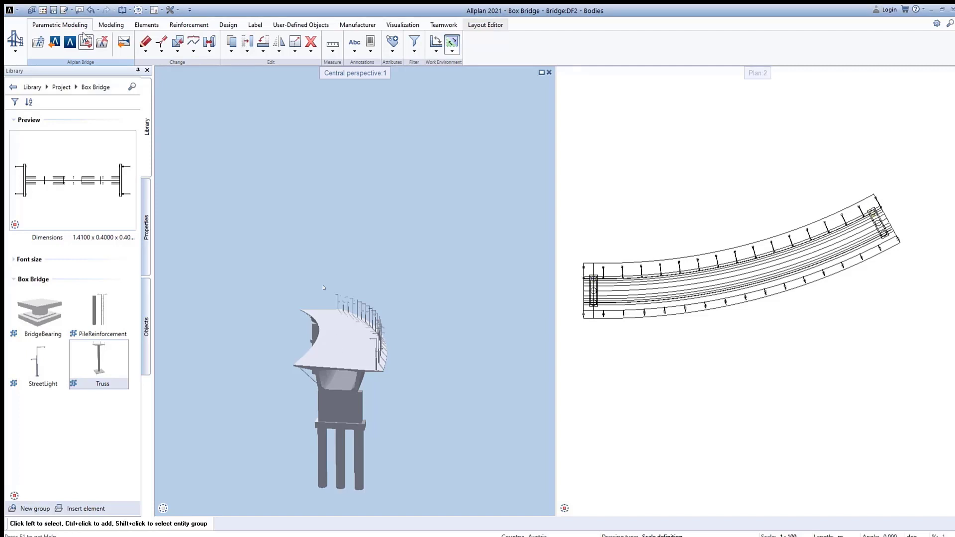
pyautogui.scroll(3, 594, 308)
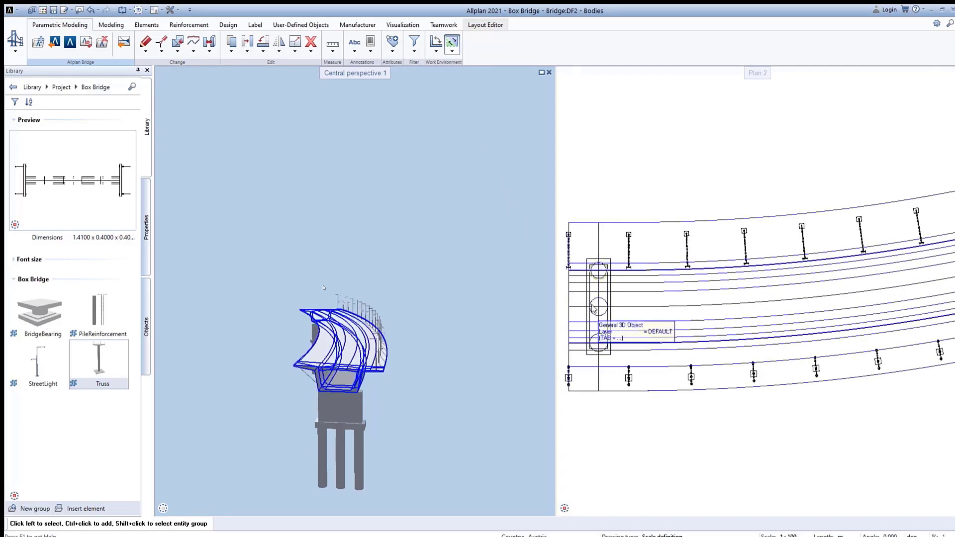
pyautogui.click(602, 279)
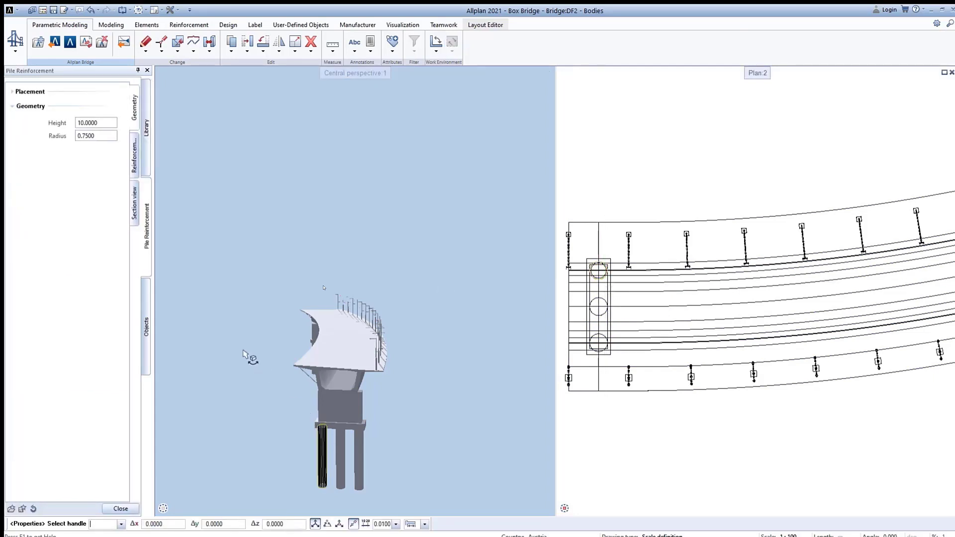
# - Enable the hook at start for the pile's longitudinal rebar in the reinforcement settings
pyautogui.click(134, 169)
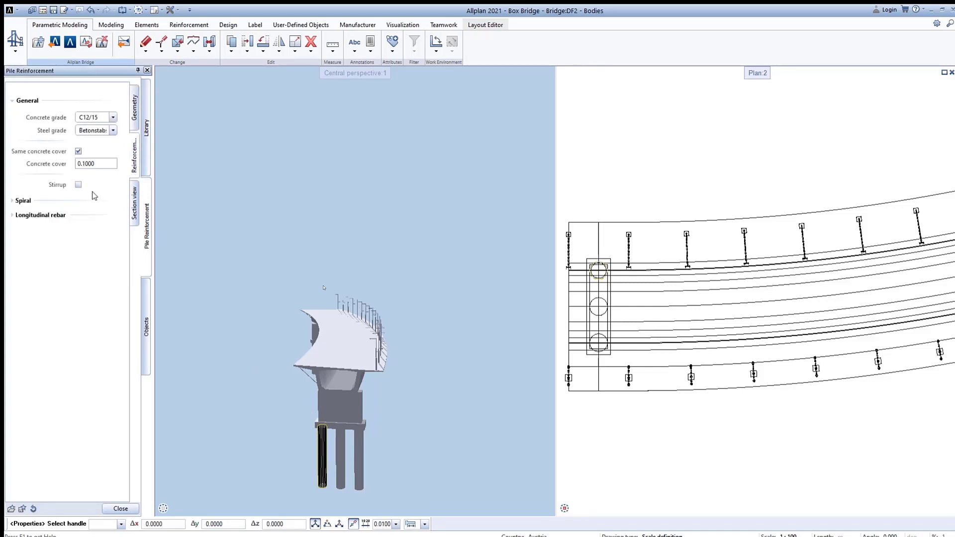
pyautogui.click(52, 217)
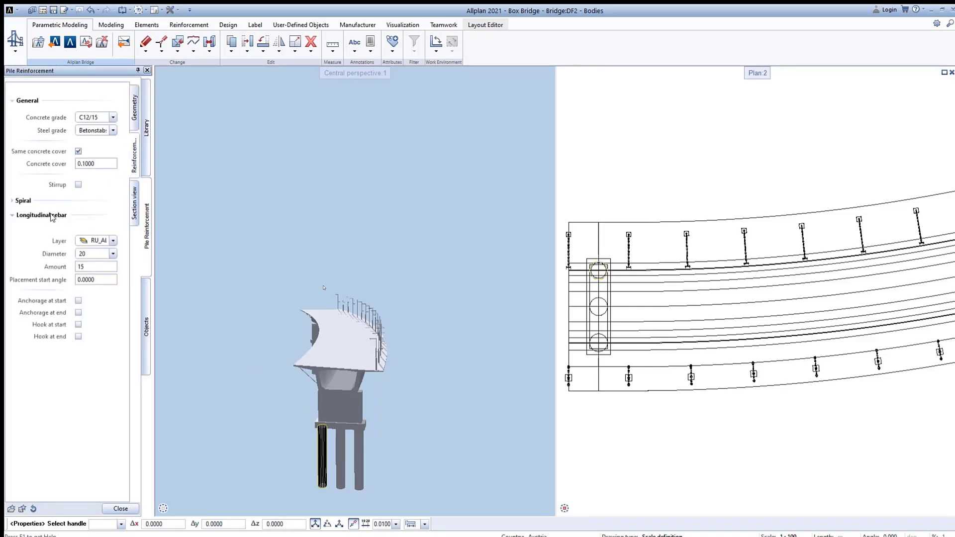
pyautogui.click(78, 324)
pyautogui.click(100, 337)
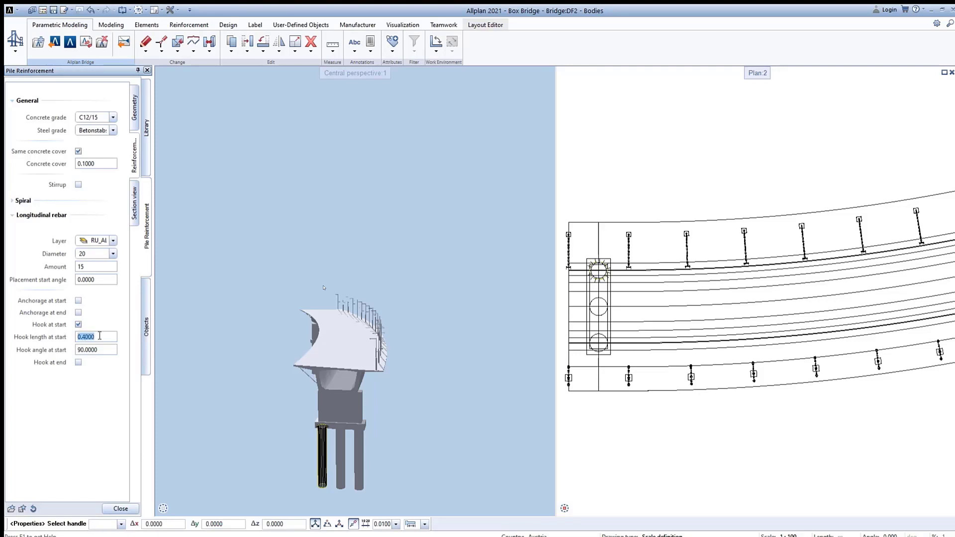
# - Create a section view of the pile reinforcement, close its properties and inspect the pile drawing on layout PL10
pyautogui.click(135, 214)
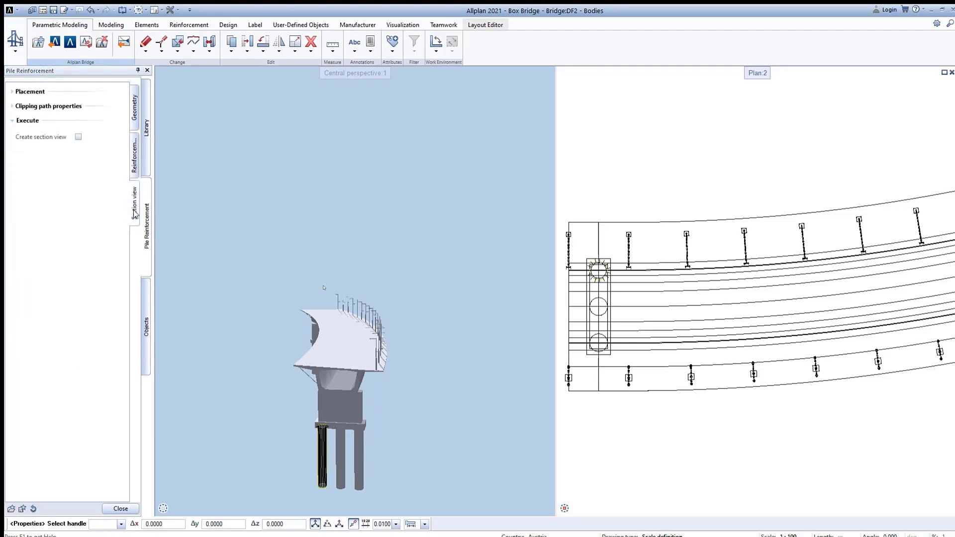
pyautogui.click(79, 138)
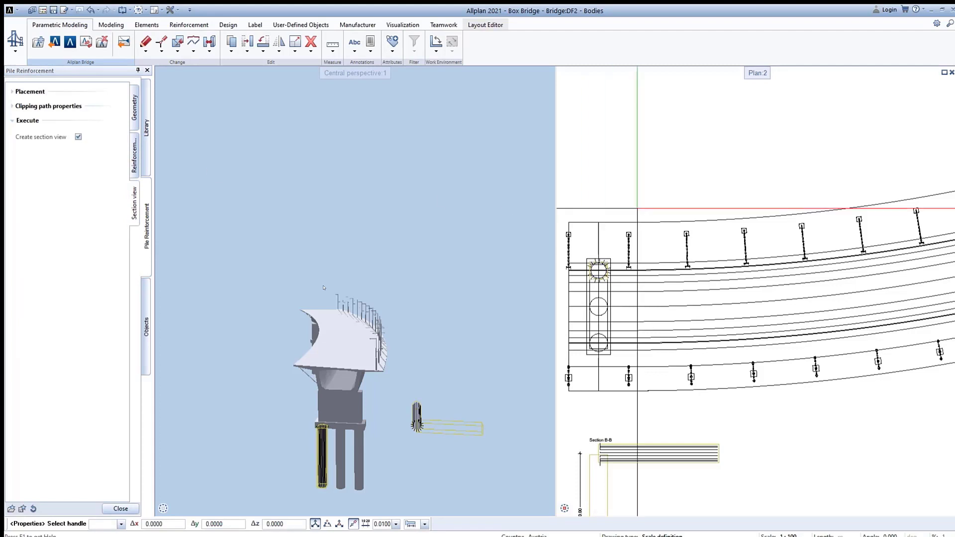
pyautogui.scroll(-2, 623, 162)
pyautogui.scroll(2, 590, 418)
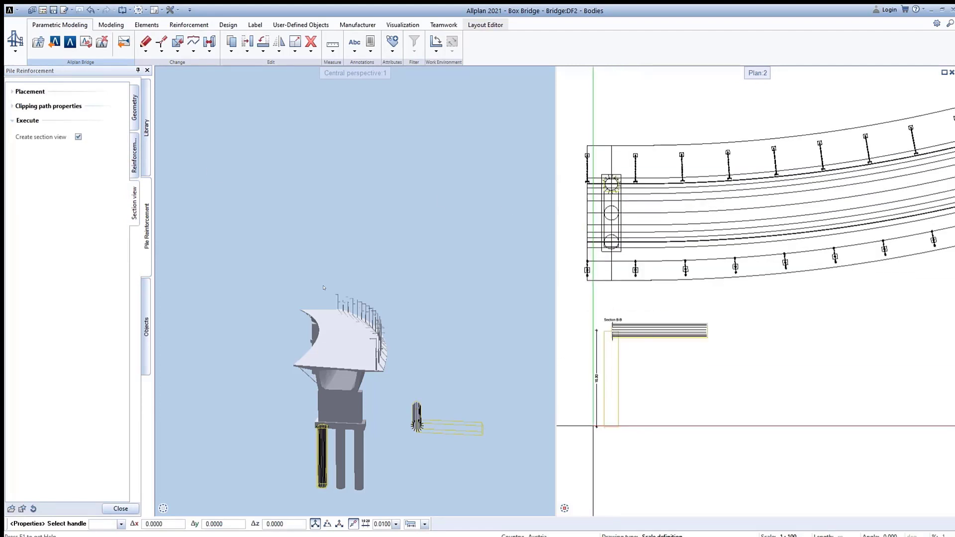
pyautogui.click(107, 508)
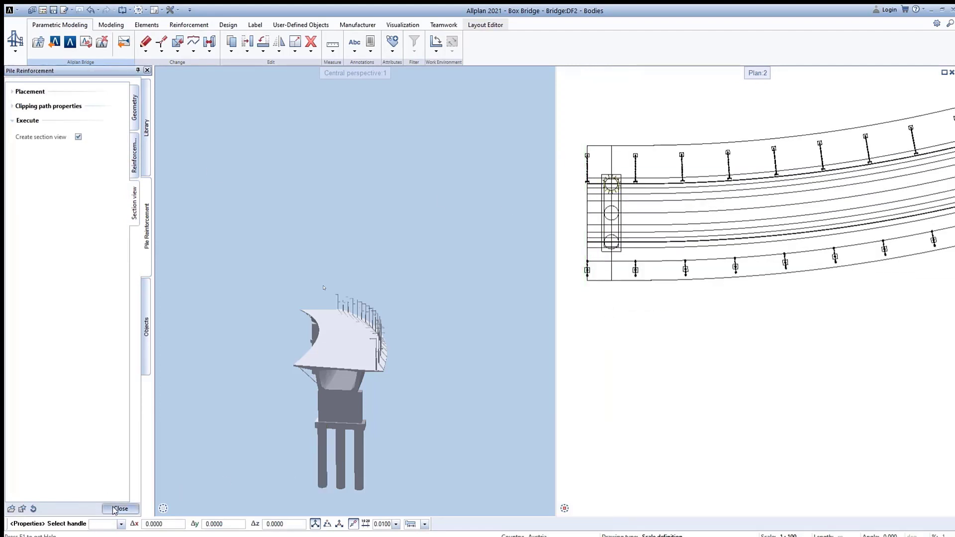
pyautogui.click(485, 26)
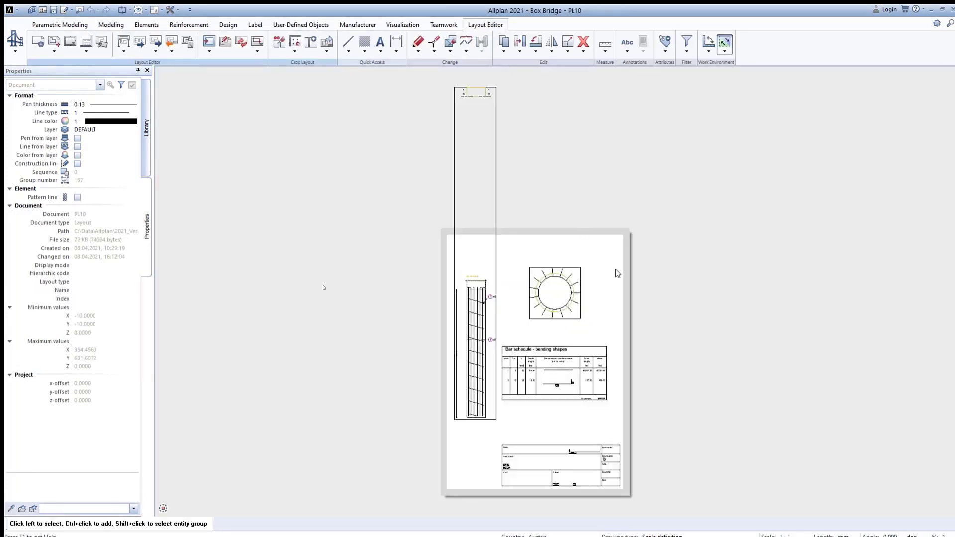
pyautogui.scroll(2, 655, 464)
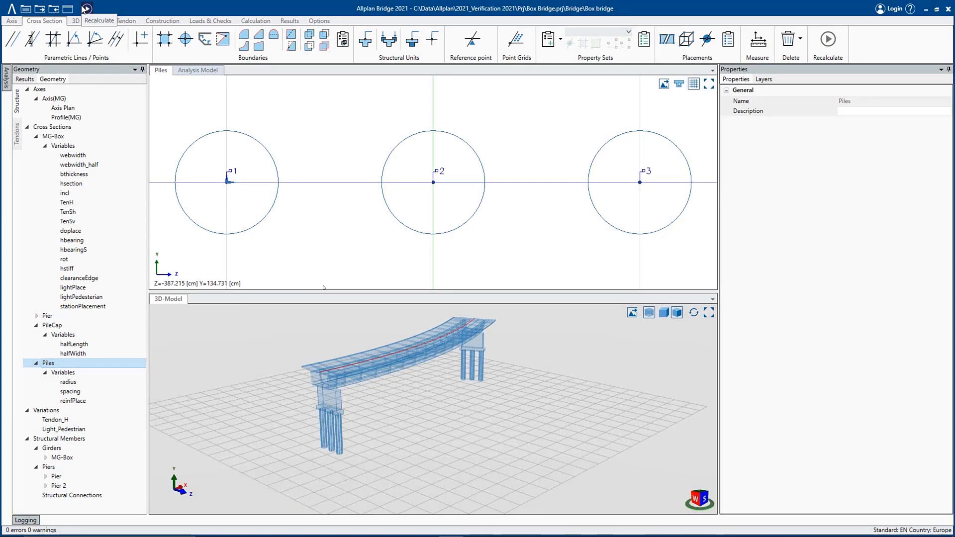
# - In Allplan Bridge, move the bottom station of the front pier's piles by an offset of -5 m
pyautogui.click(77, 22)
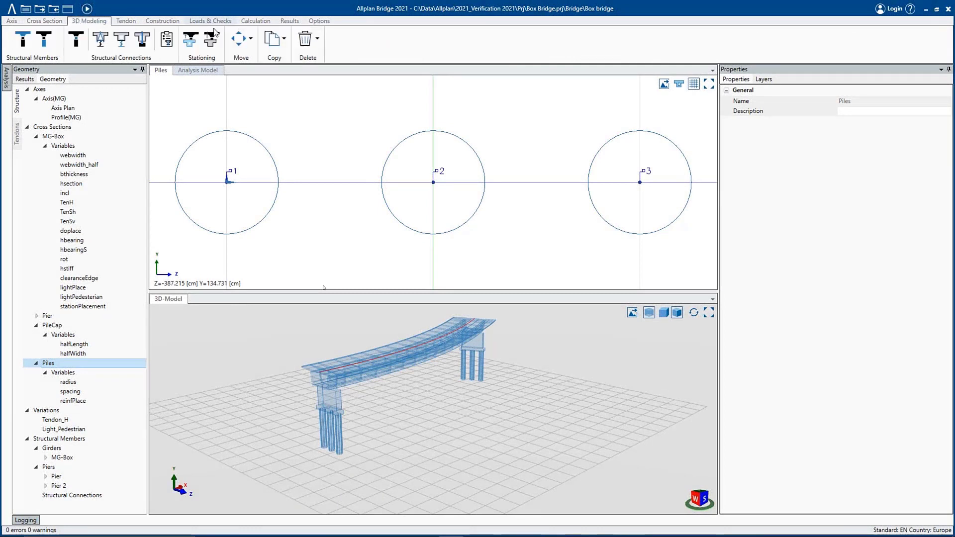
pyautogui.click(252, 43)
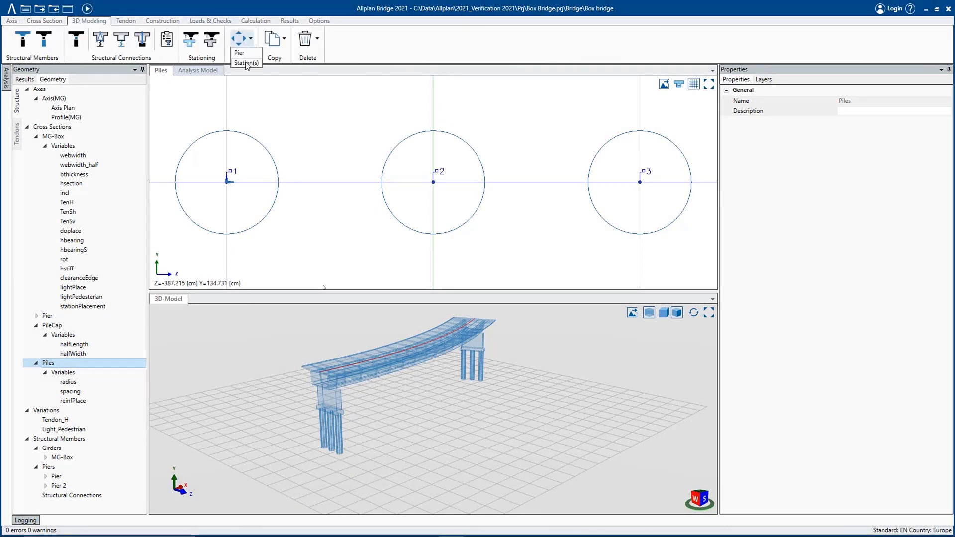
pyautogui.click(327, 407)
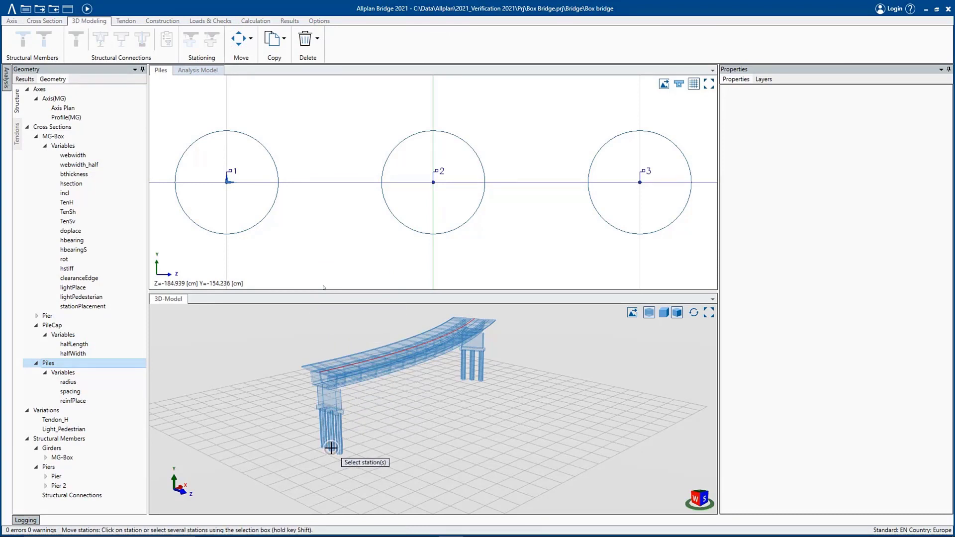
pyautogui.click(331, 451)
pyautogui.click(331, 464)
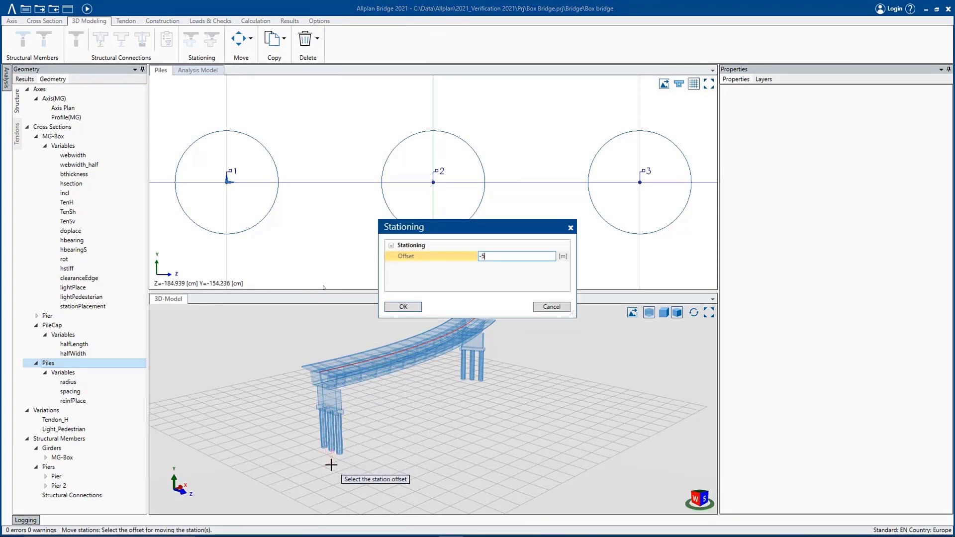
pyautogui.press('Return')
pyautogui.click(404, 307)
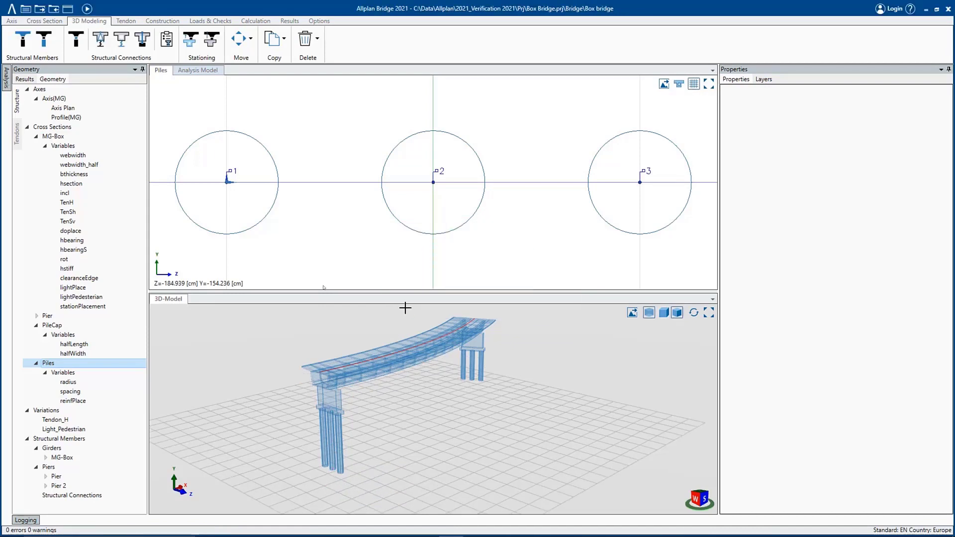
# - Recalculate the bridge, update the model in Allplan and inspect the lengthened pile in the section view and on layout PL10
pyautogui.click(86, 9)
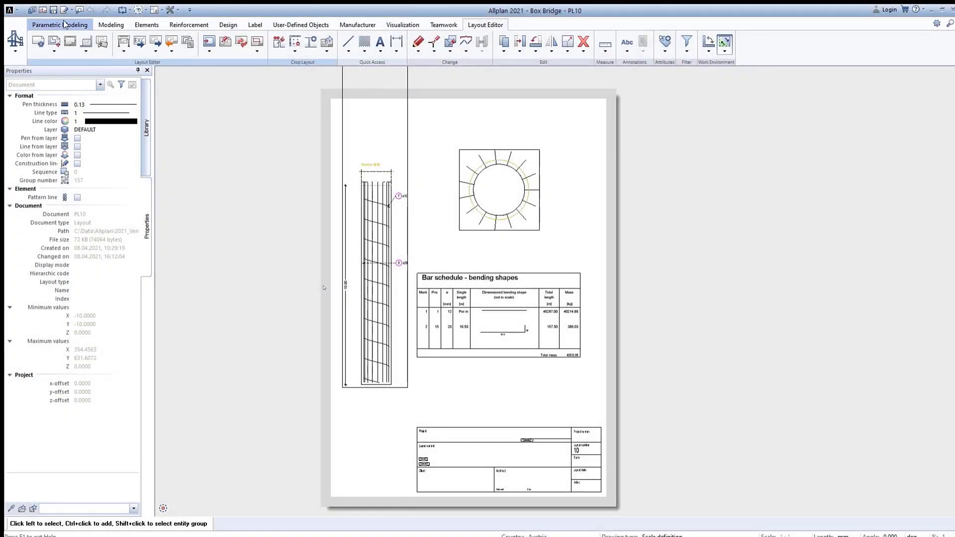
pyautogui.click(64, 26)
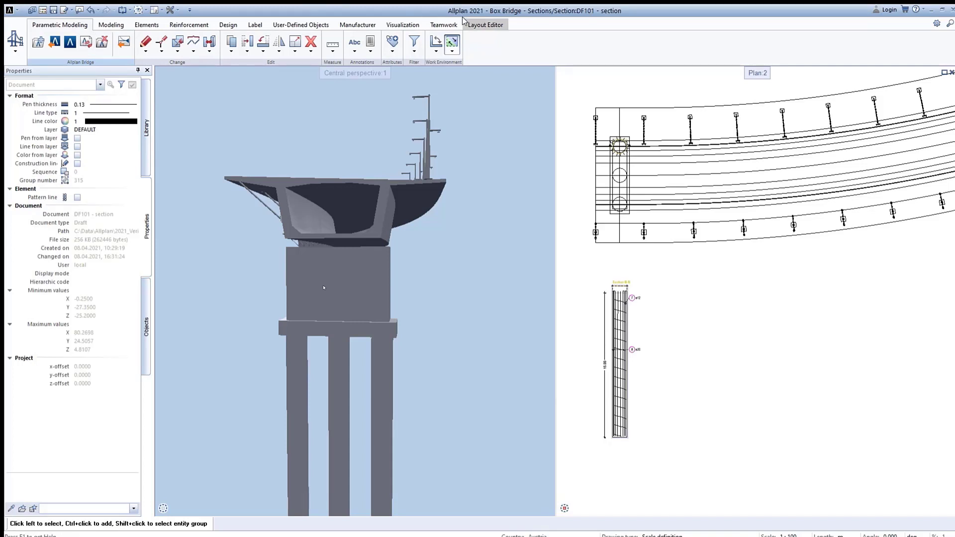
pyautogui.click(476, 25)
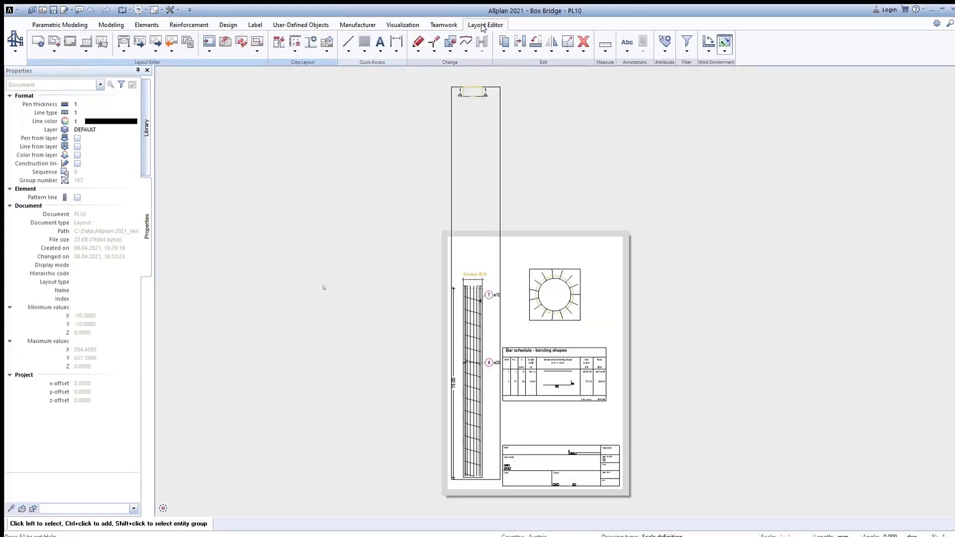
pyautogui.scroll(1, 662, 487)
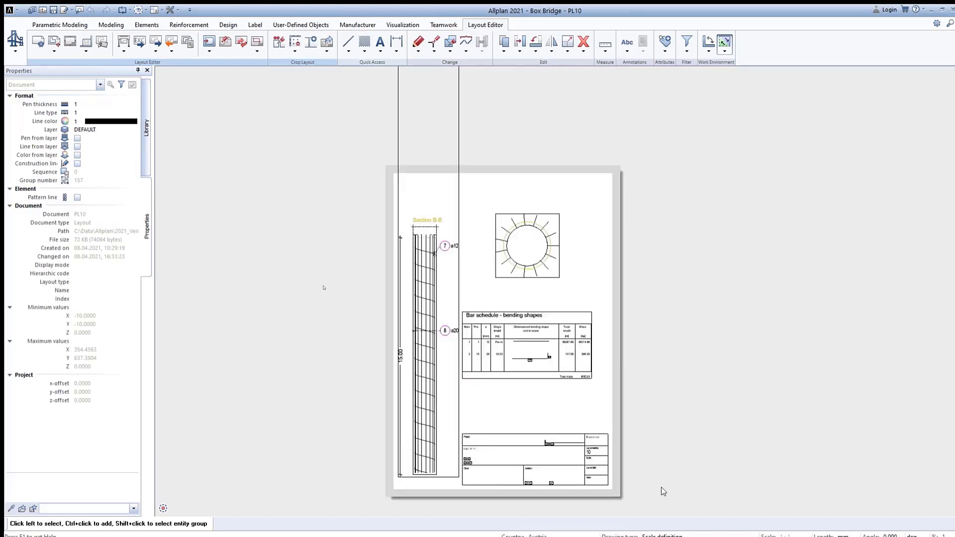